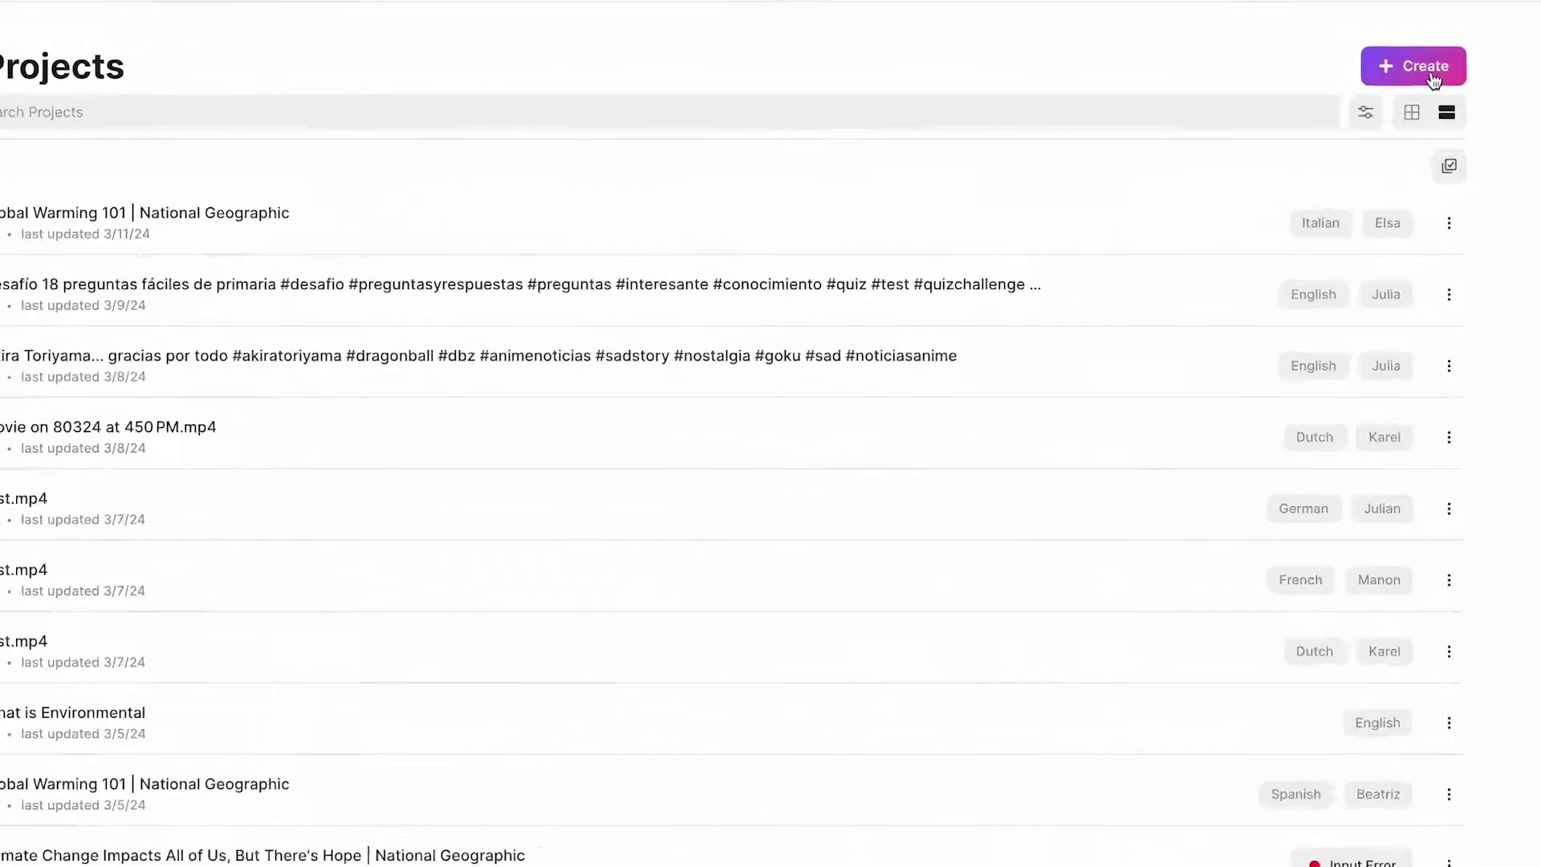
# Step: Start a Get Dubbing project and copy the blood pressure video's YouTube share link
pyautogui.click(1431, 71)
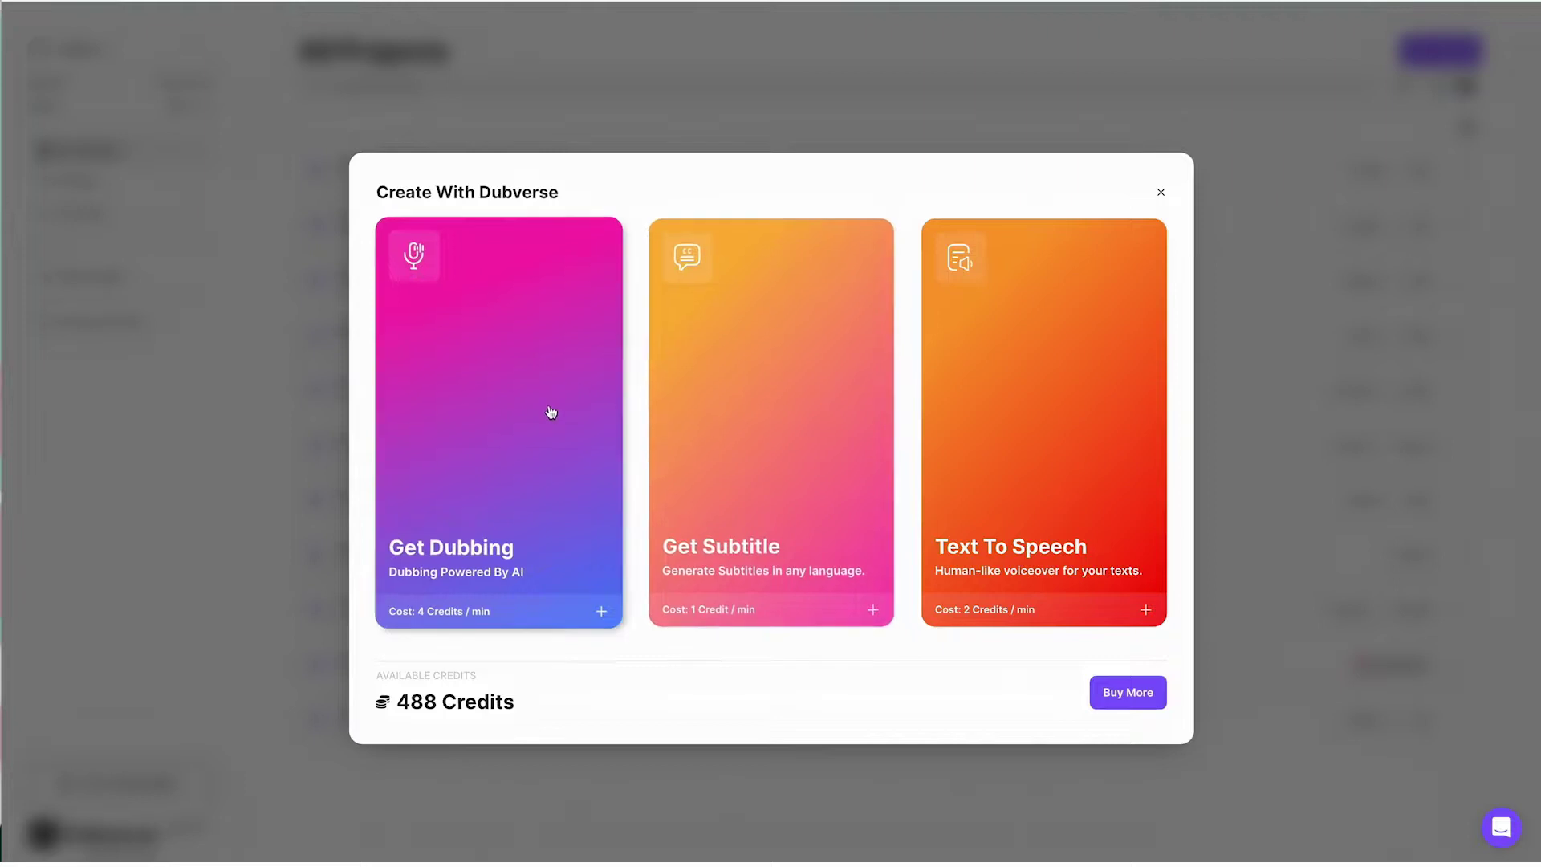
pyautogui.click(550, 412)
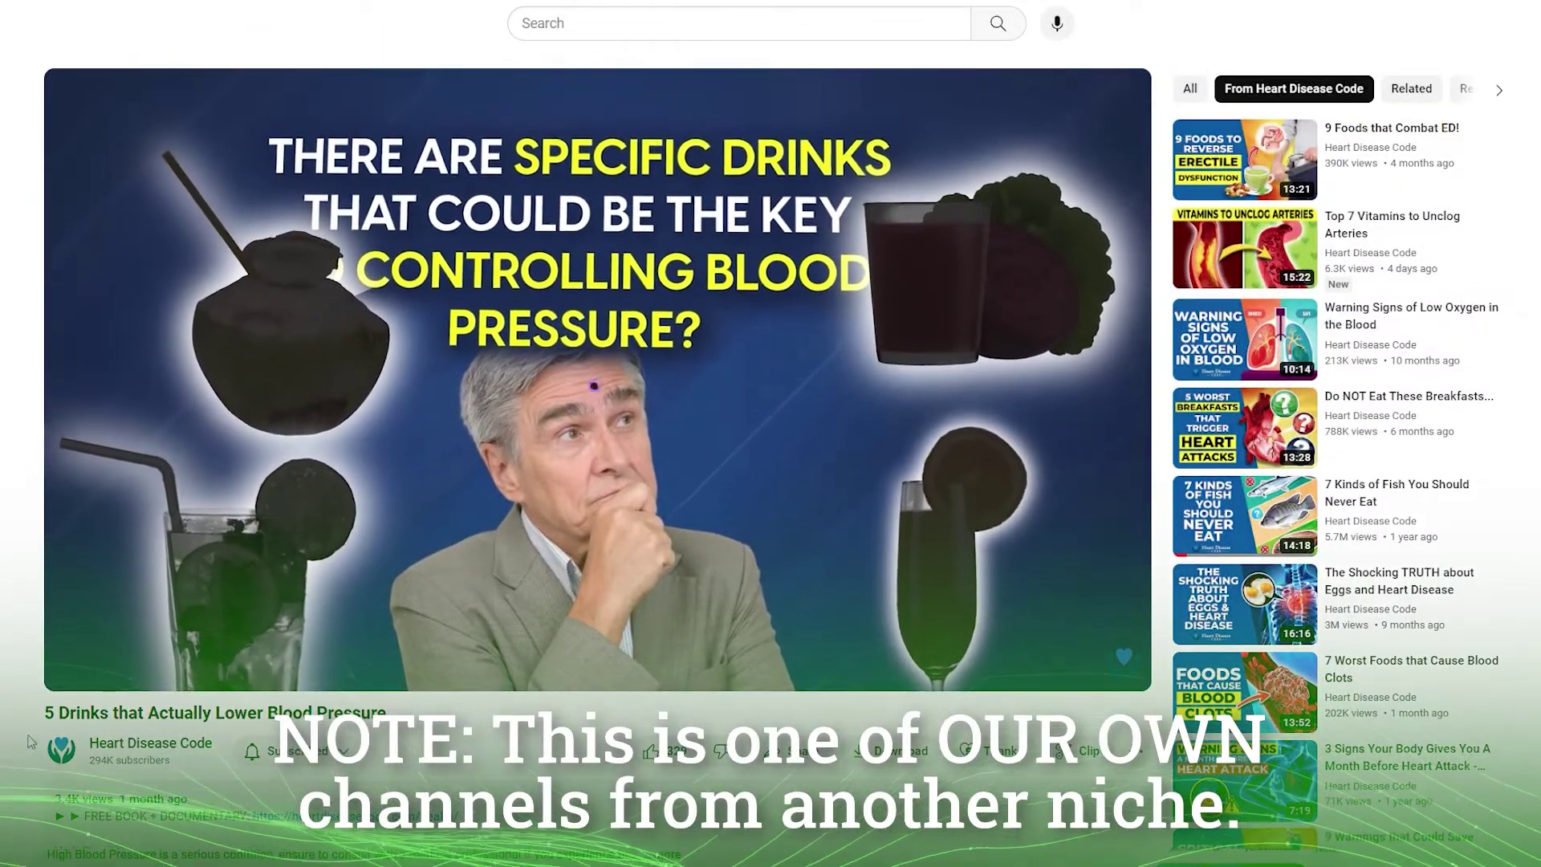
pyautogui.moveTo(37, 718); pyautogui.dragTo(471, 732)
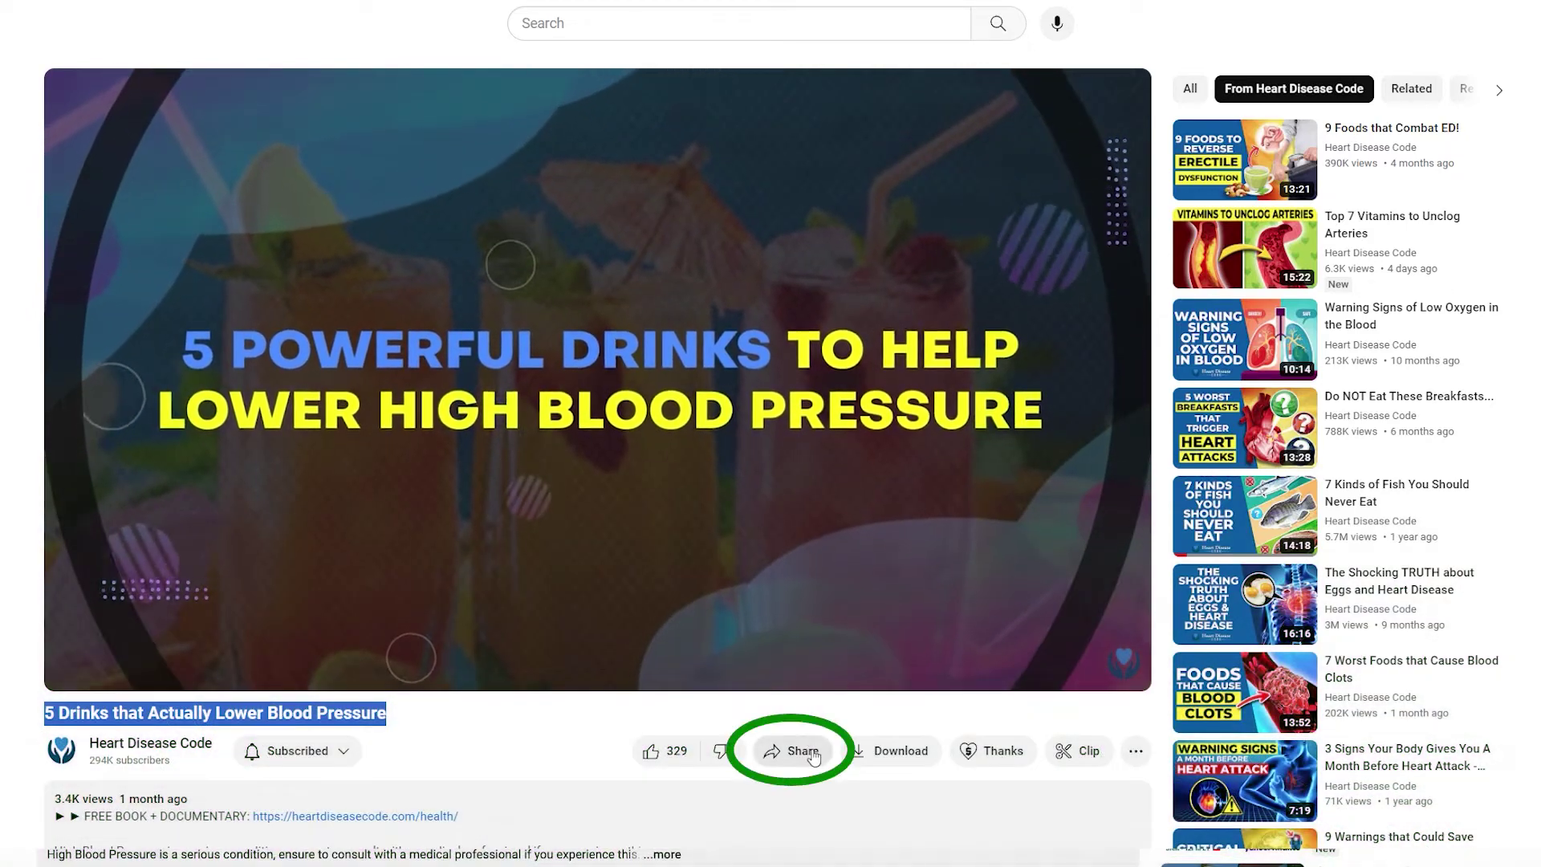
pyautogui.click(812, 752)
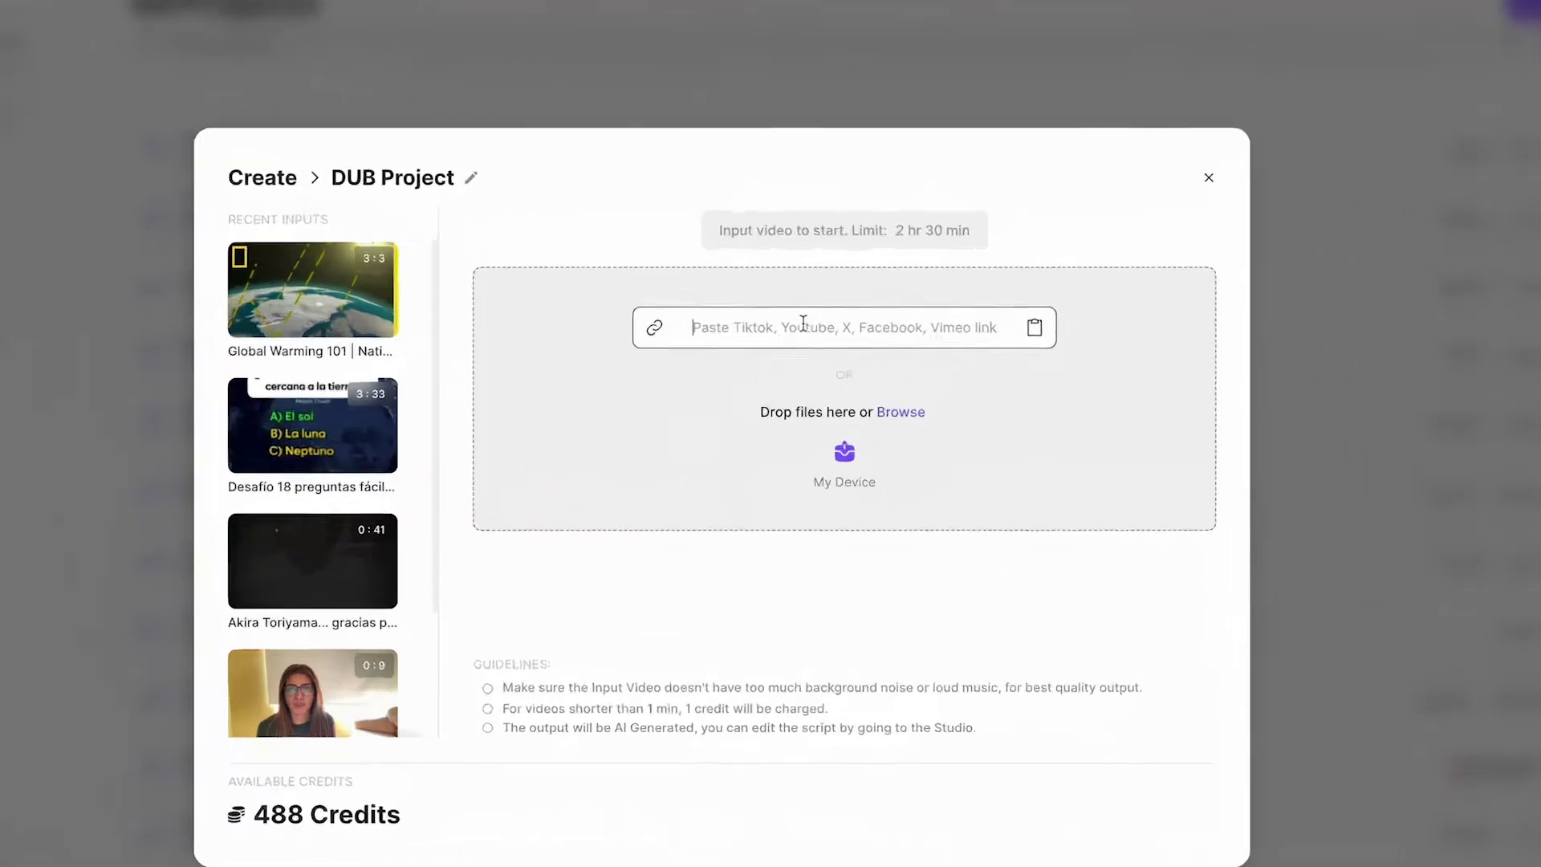
# Step: Import the pasted YouTube link as an 11 min 16 sec, 44-credit video and proceed to speakers
pyautogui.hotkey('ctrl', 'v')
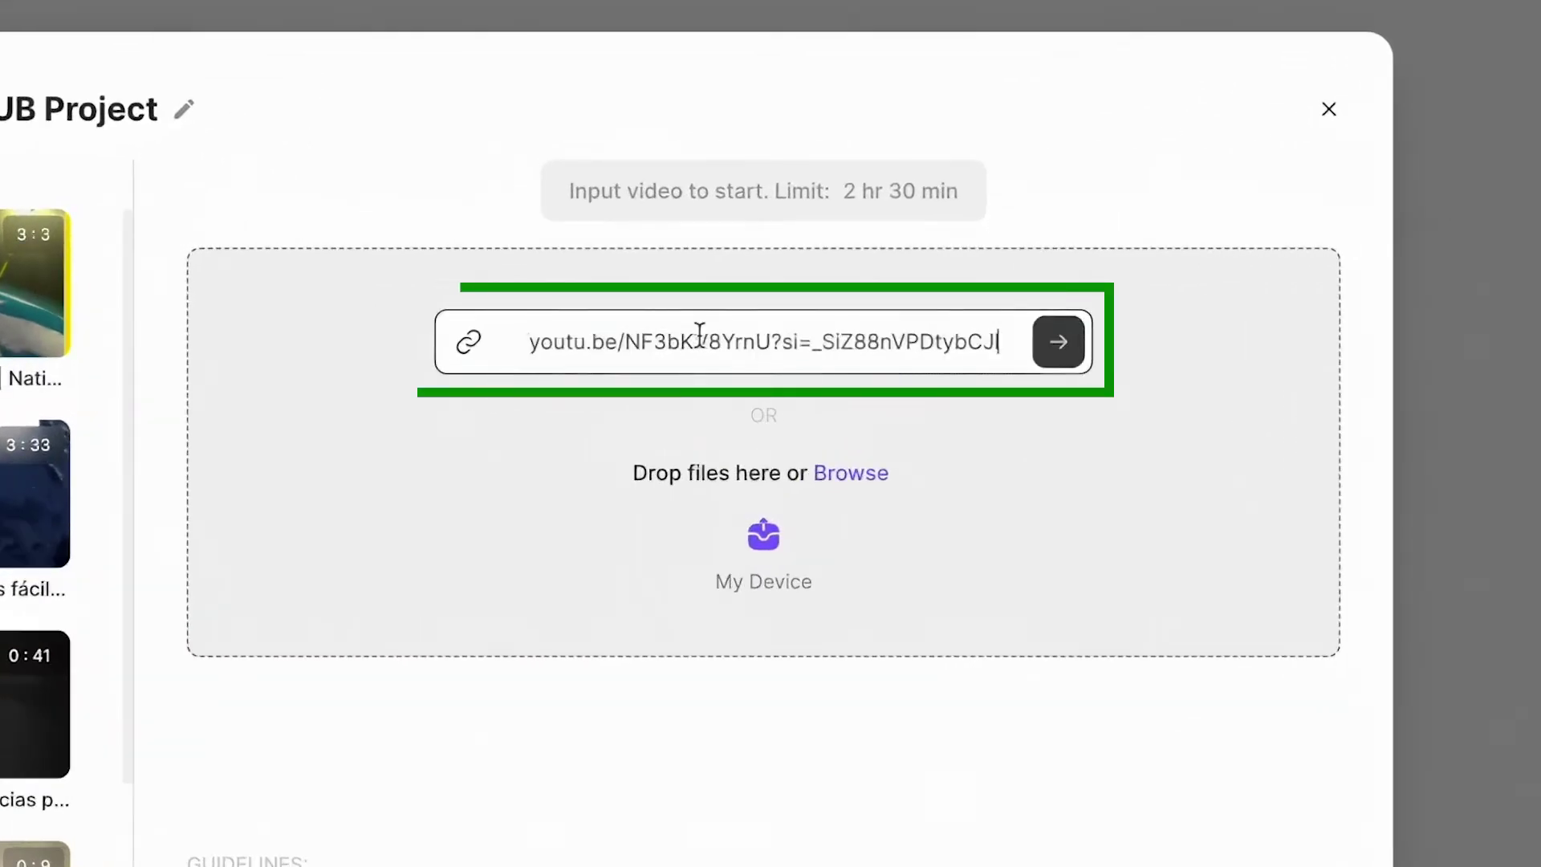
pyautogui.click(1061, 341)
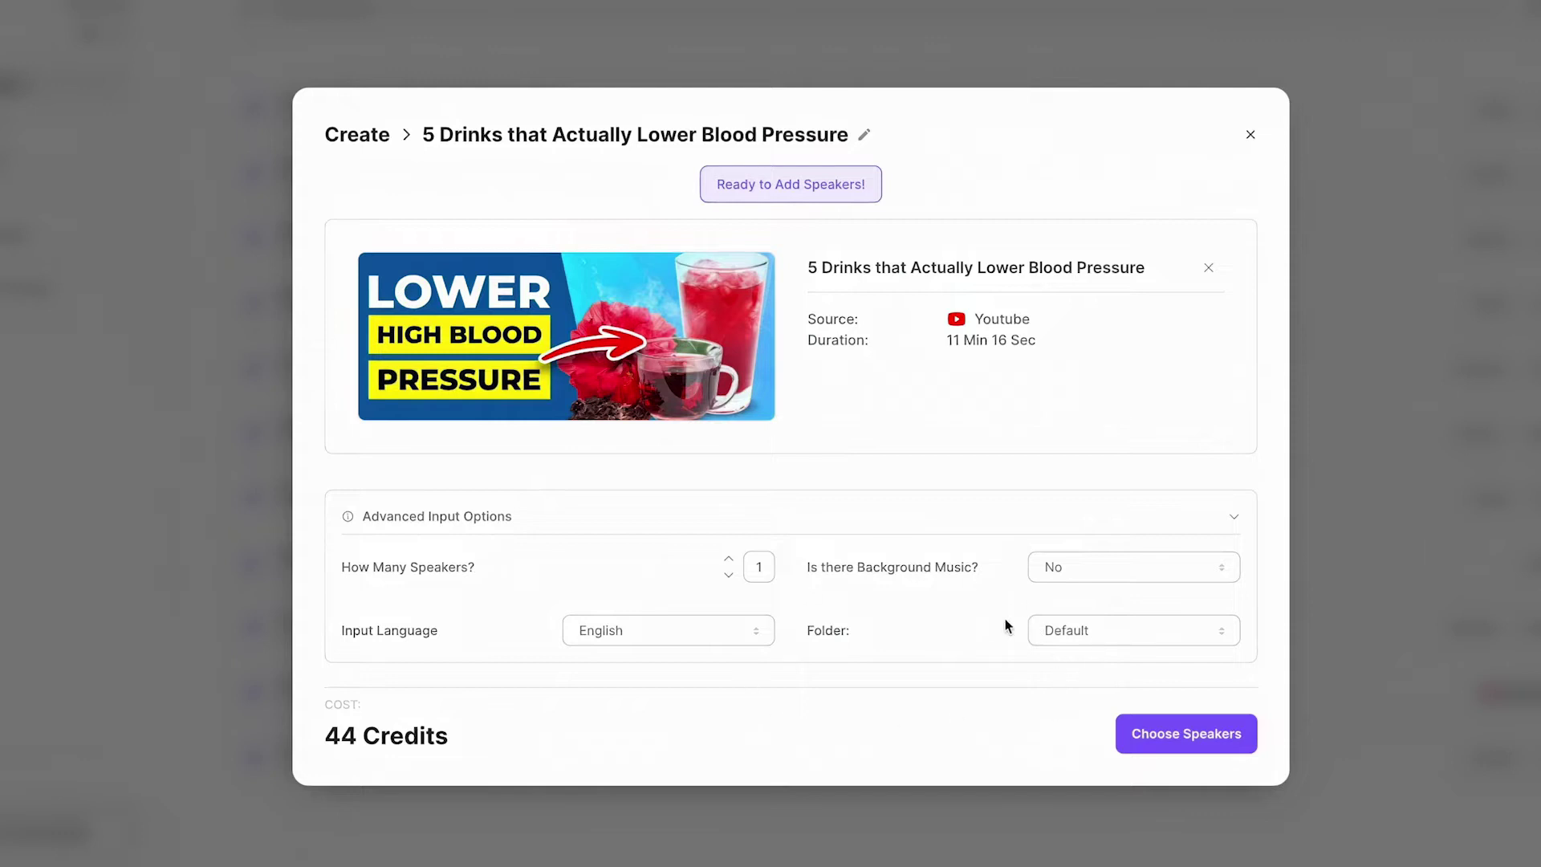
pyautogui.click(1163, 743)
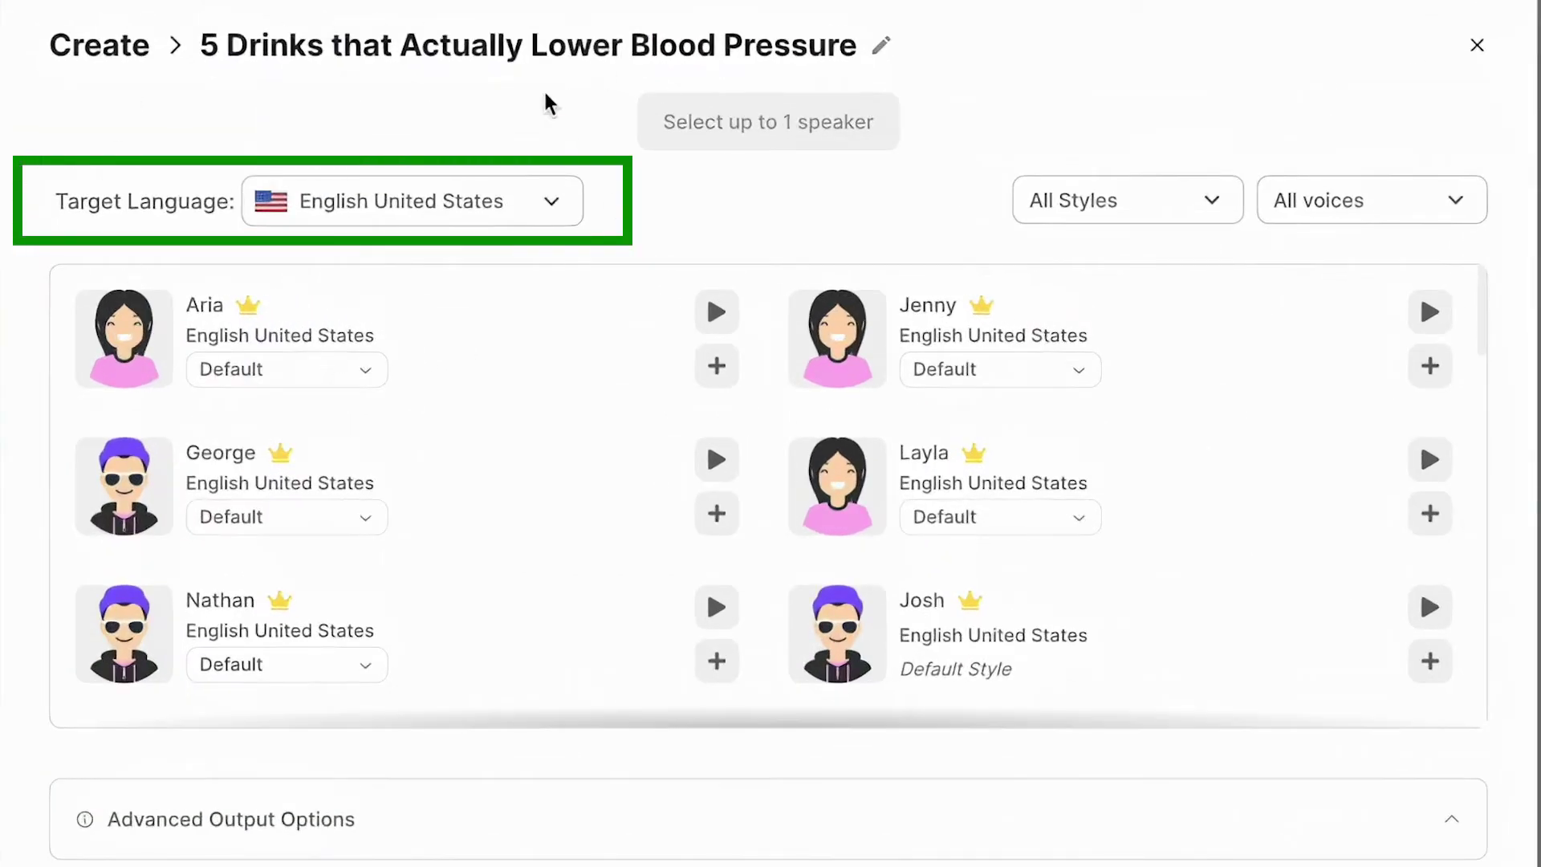
# Step: Dub into Italian (Italy) with the Sorcha voice after sampling it, and generate the dub
pyautogui.click(552, 197)
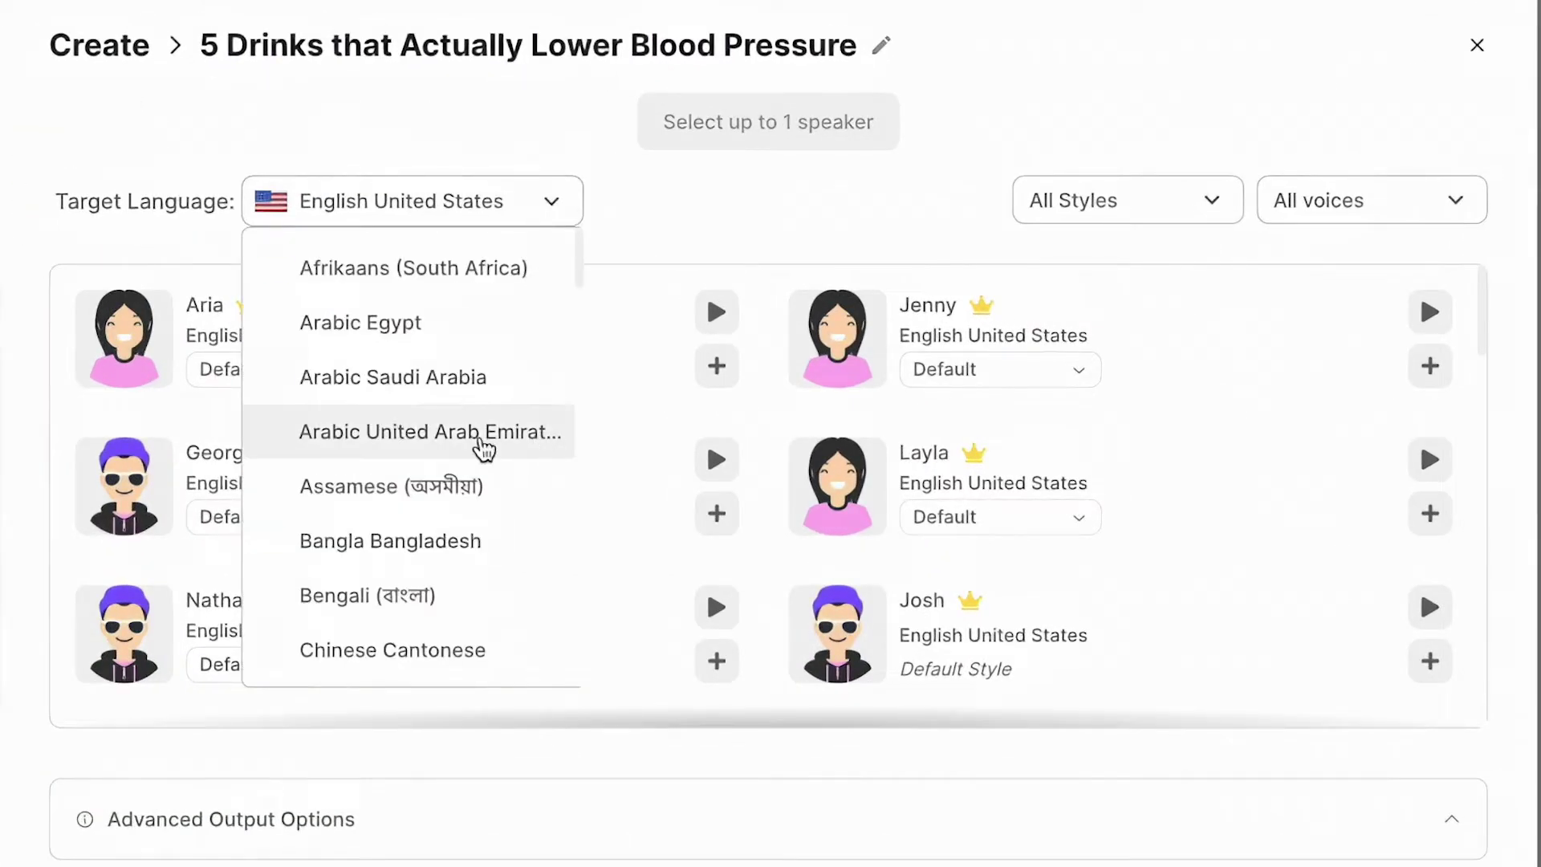
pyautogui.scroll(-1, 484, 451)
pyautogui.scroll(-15, 484, 451)
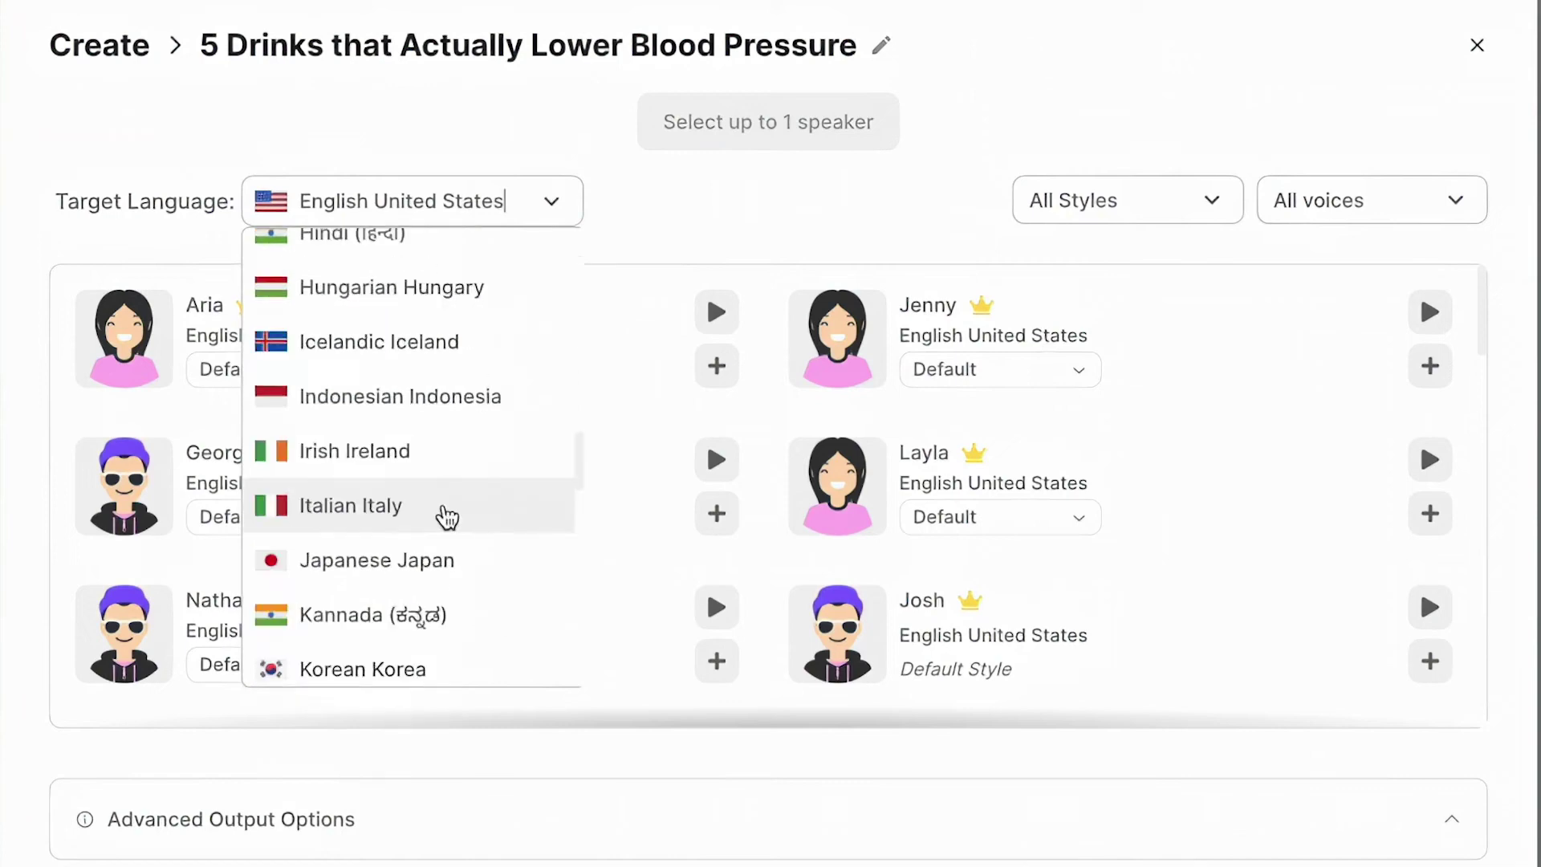
pyautogui.click(447, 518)
pyautogui.scroll(-15, 1122, 507)
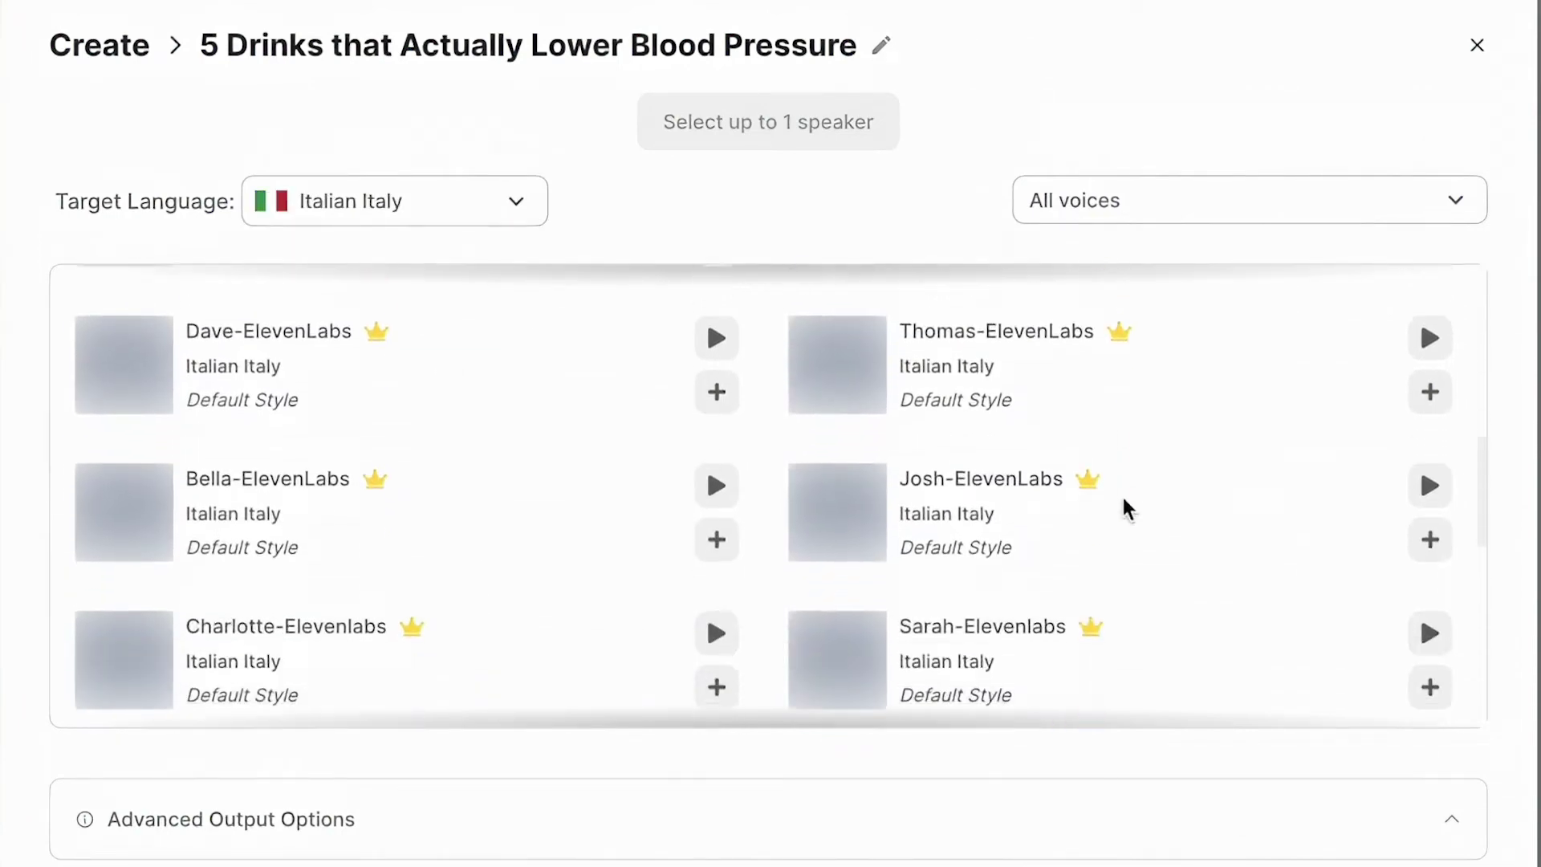
pyautogui.scroll(-5, 1134, 495)
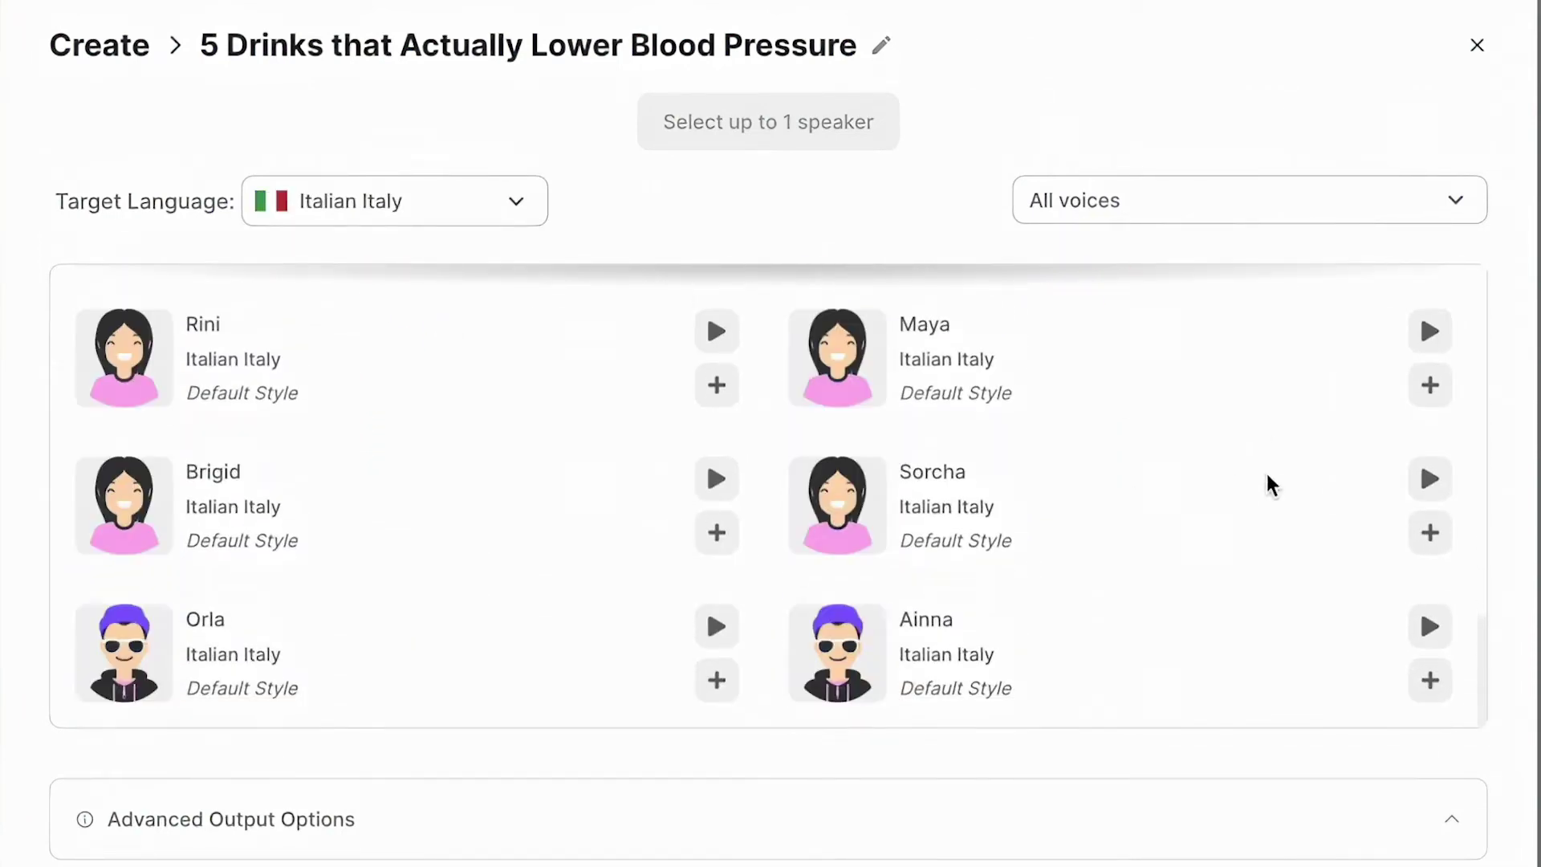
pyautogui.click(1431, 479)
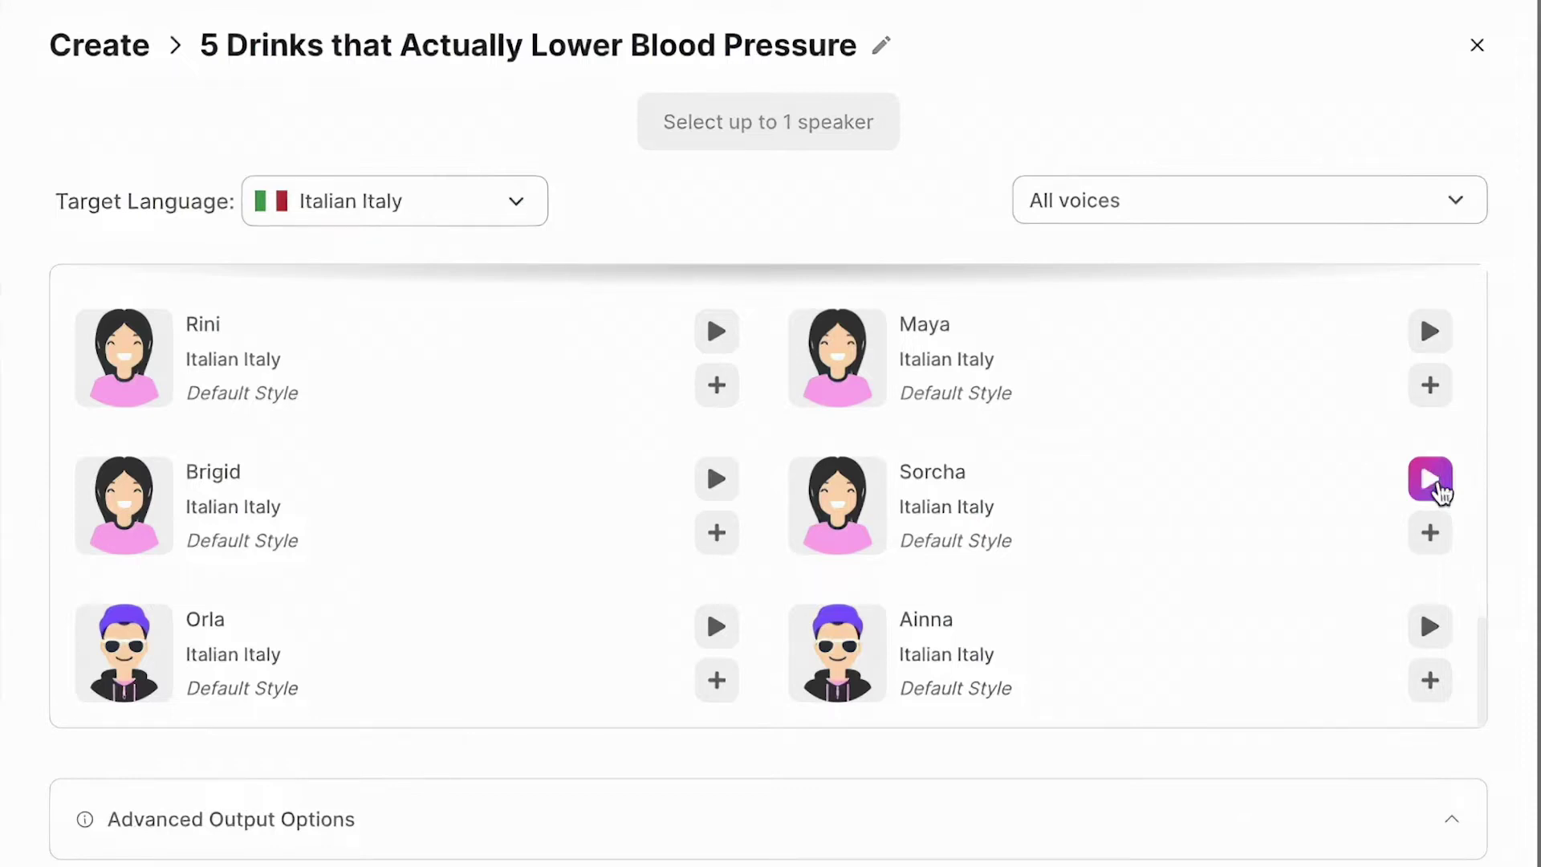
pyautogui.click(1431, 536)
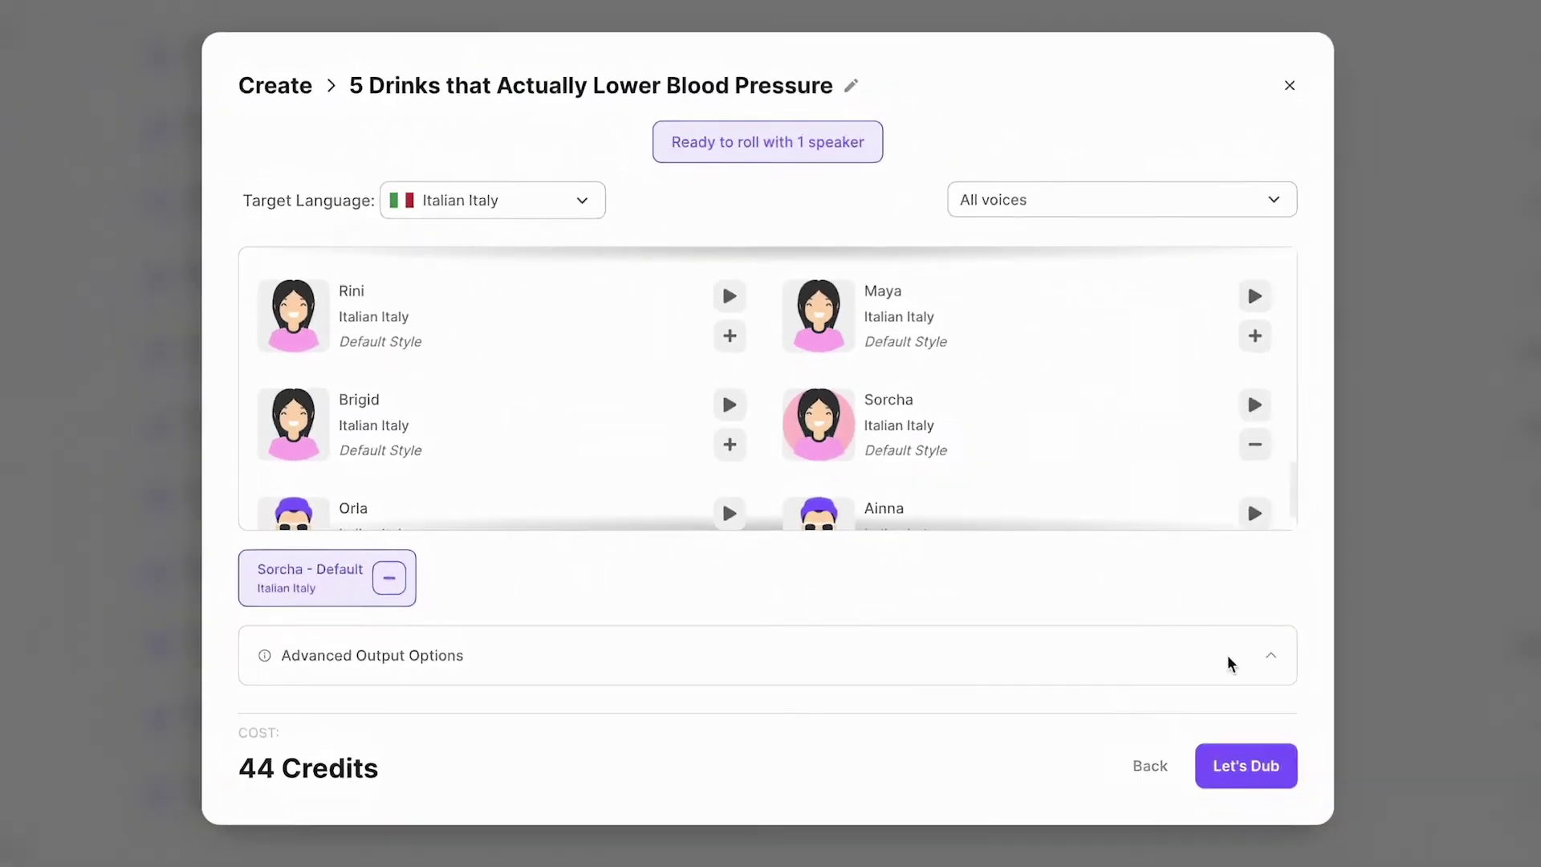
pyautogui.click(1229, 767)
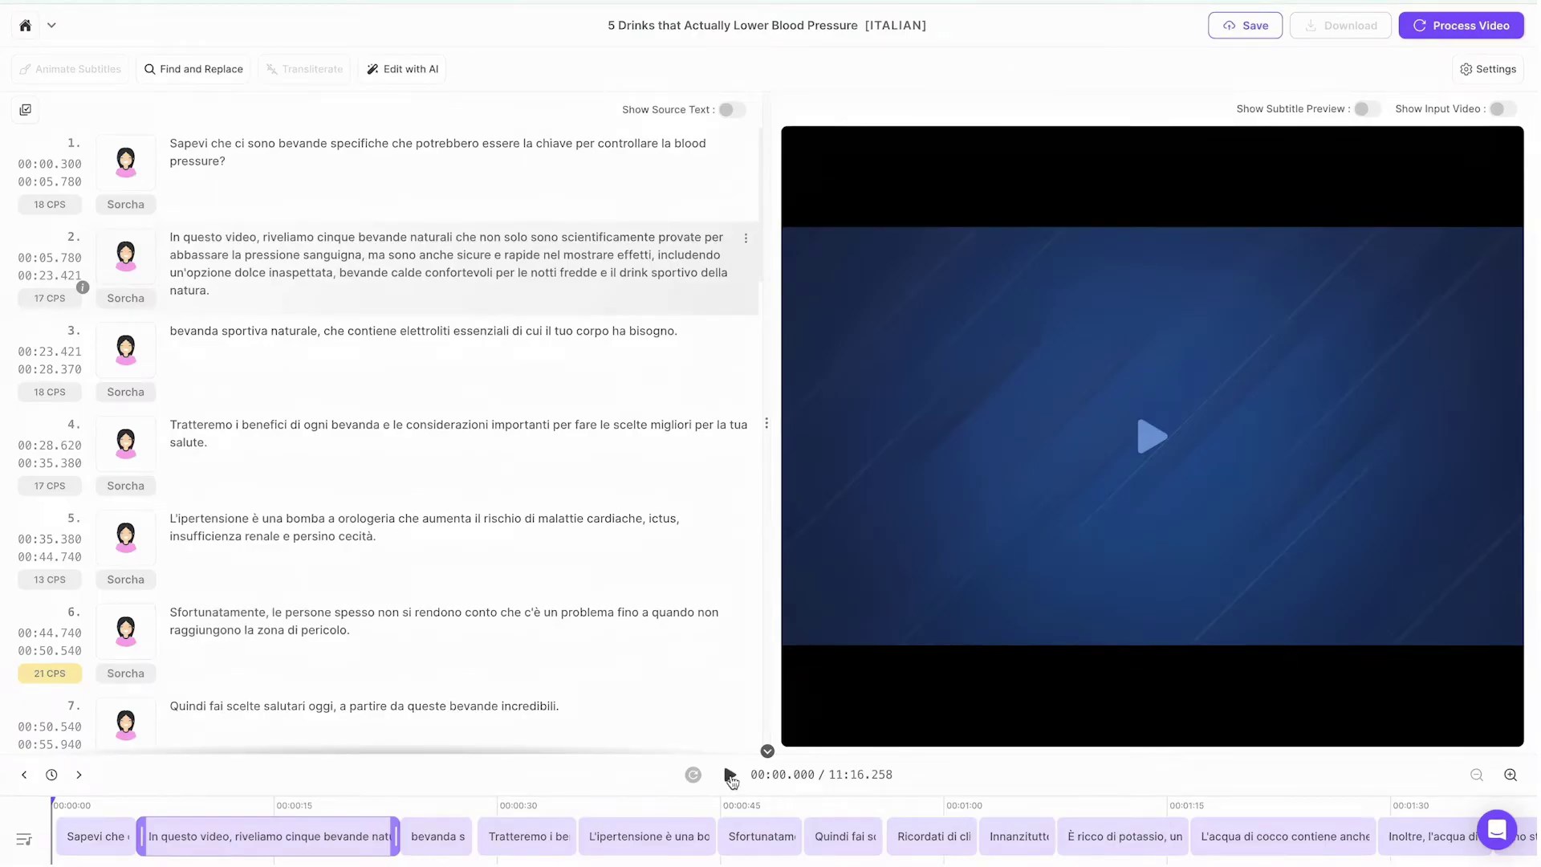
# Step: Play about ten seconds of the Italian dub, then bring up the Edit with AI preferences
pyautogui.click(731, 775)
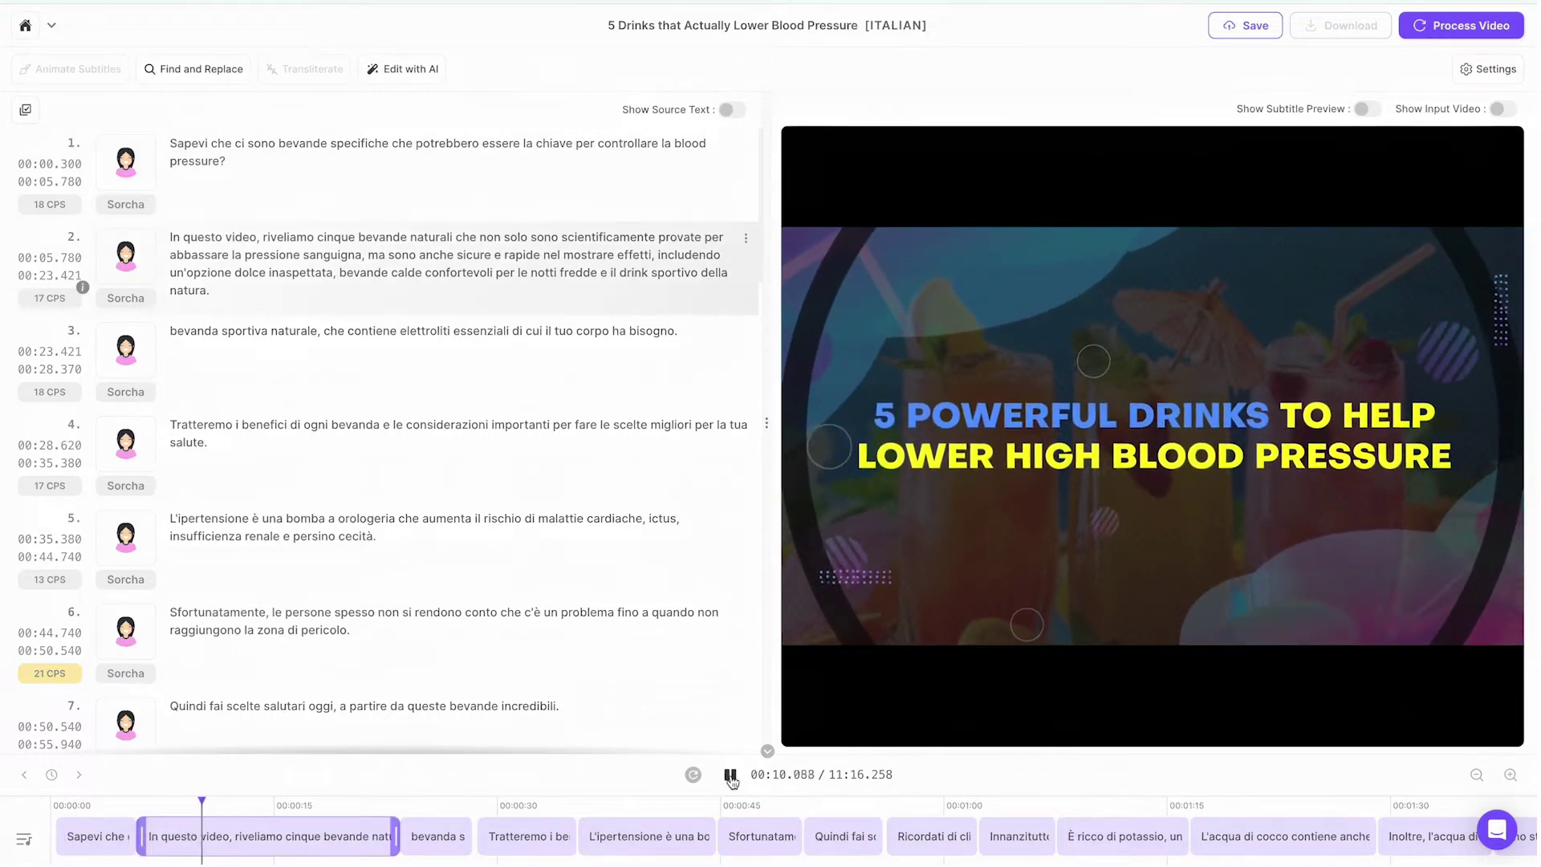
pyautogui.click(730, 775)
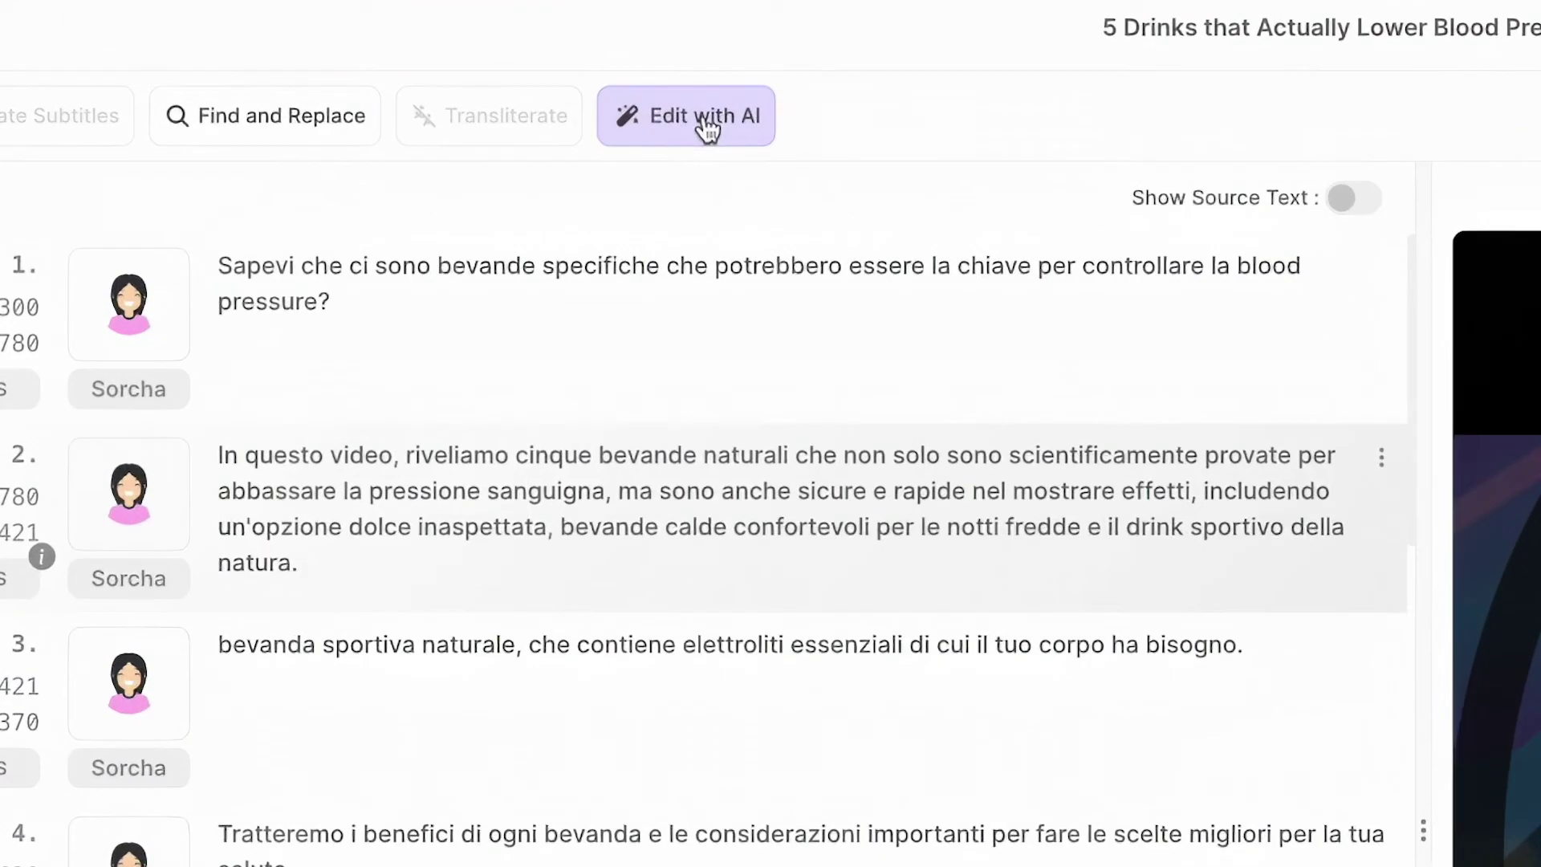
pyautogui.click(411, 71)
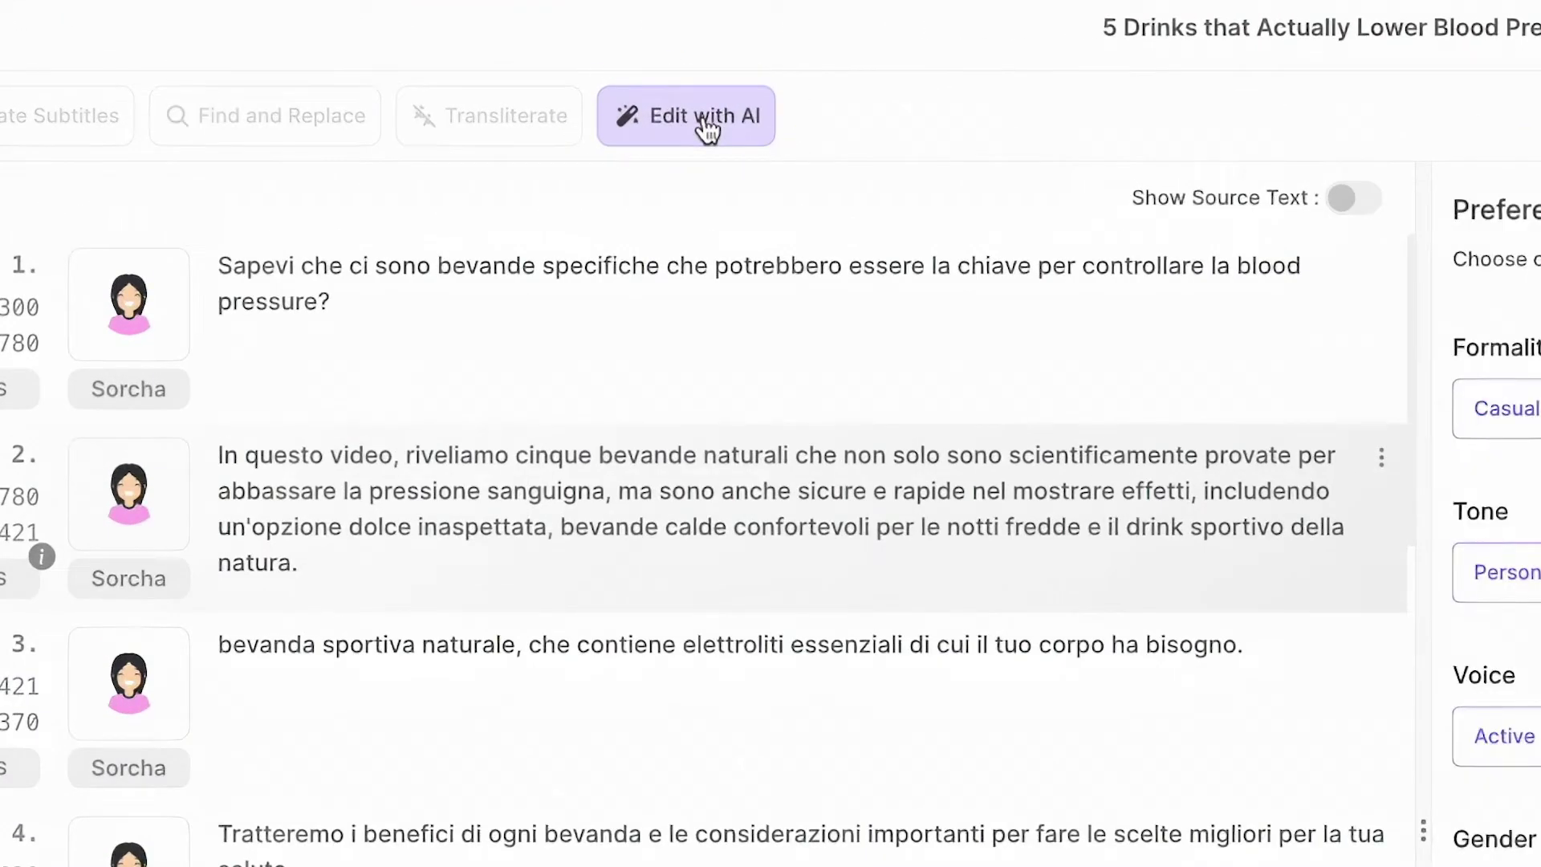
# Step: Undo an accidental edit to 'potrebbero' in sentence 1 and close the AI Preferences panel
pyautogui.doubleClick(774, 271)
pyautogui.write('jkdhfh')
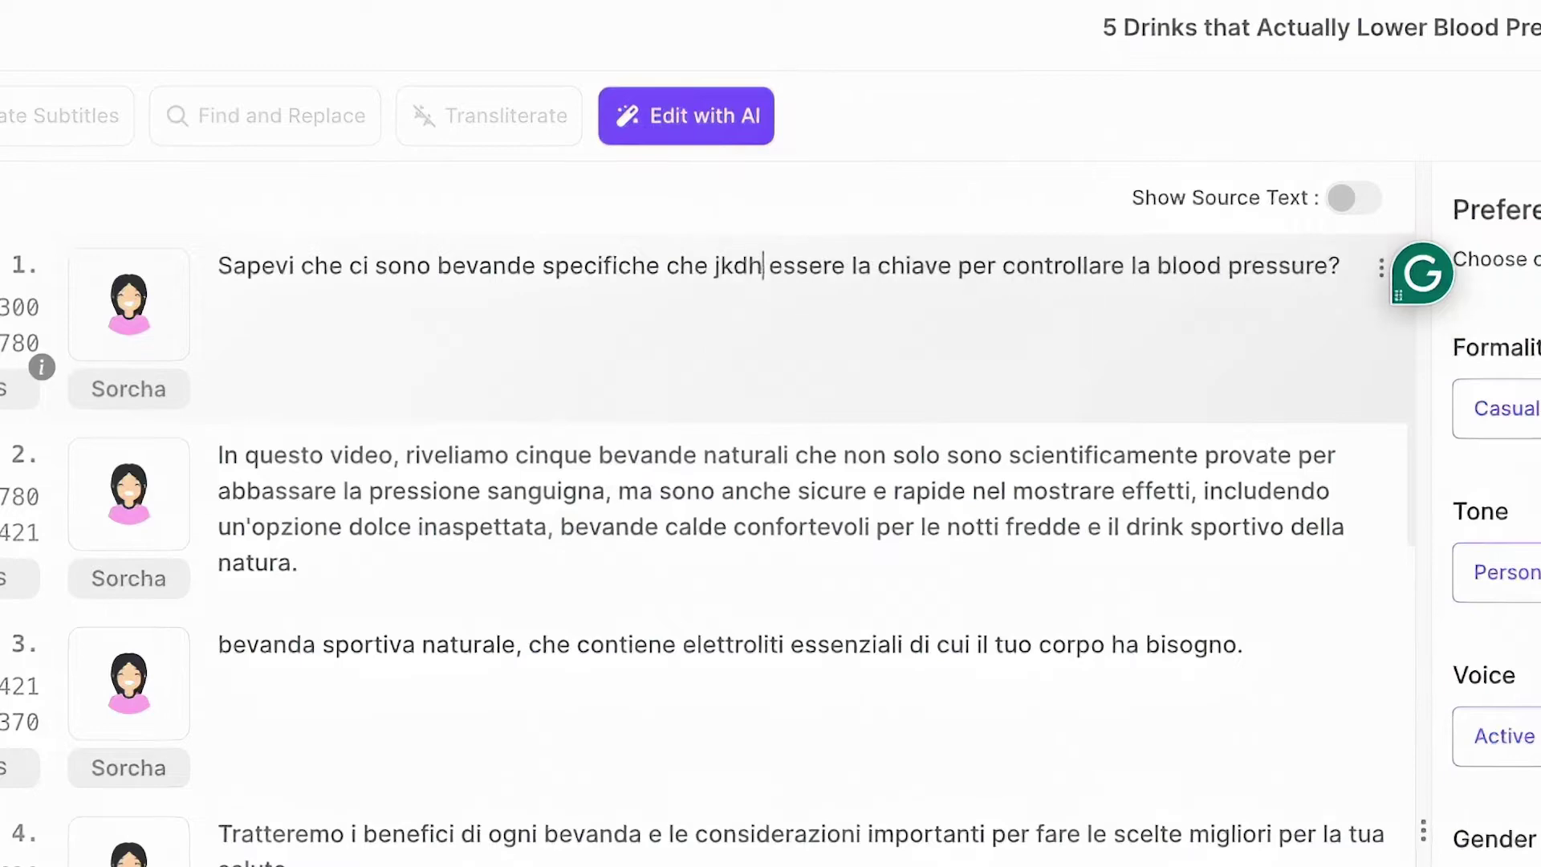
pyautogui.hotkey('ctrl', 'z')
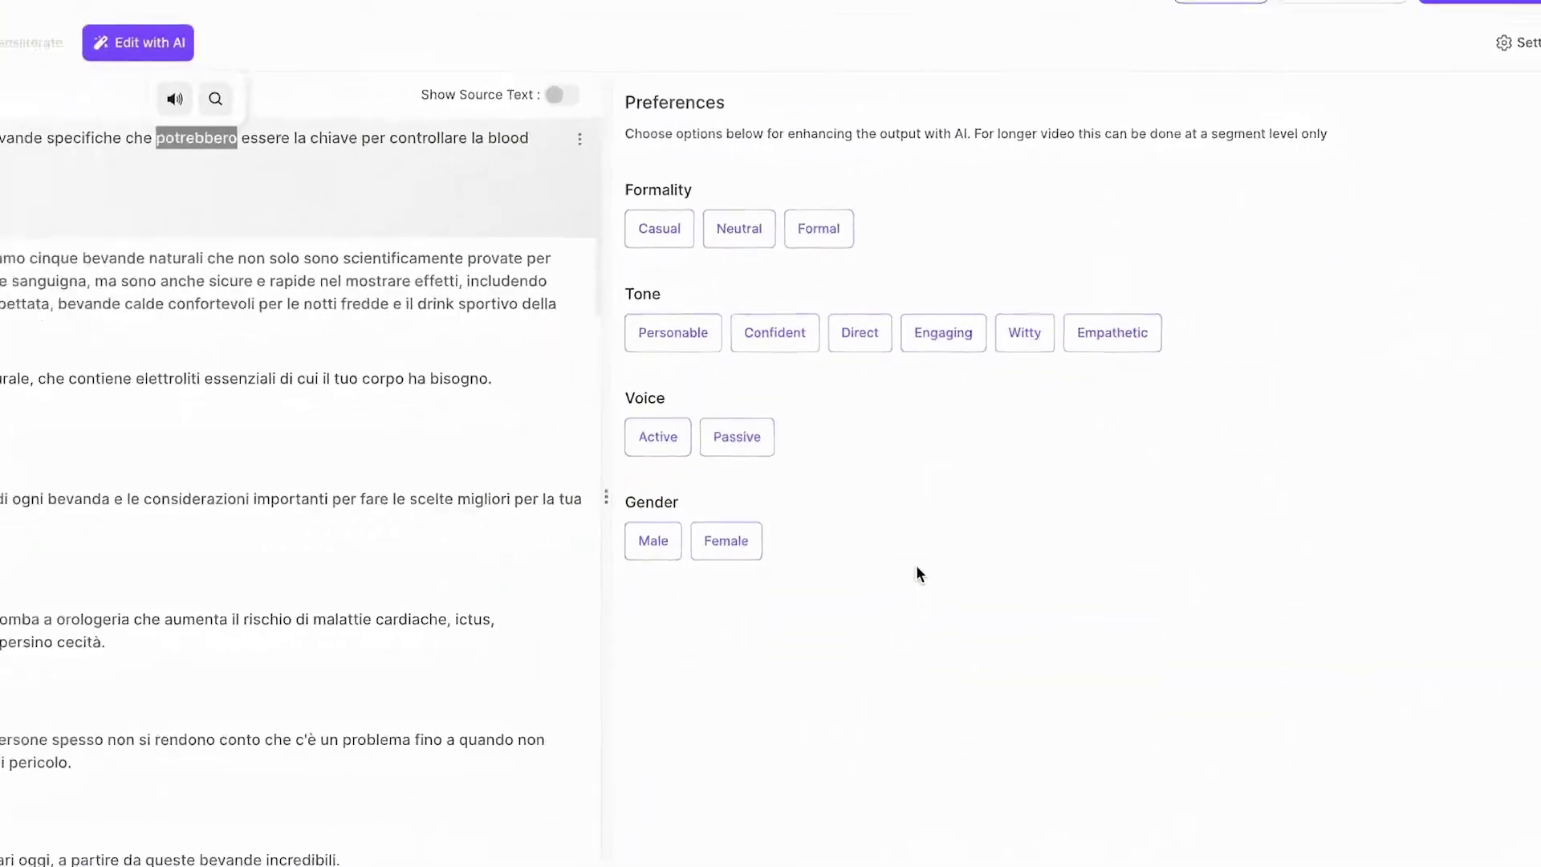
pyautogui.click(1370, 738)
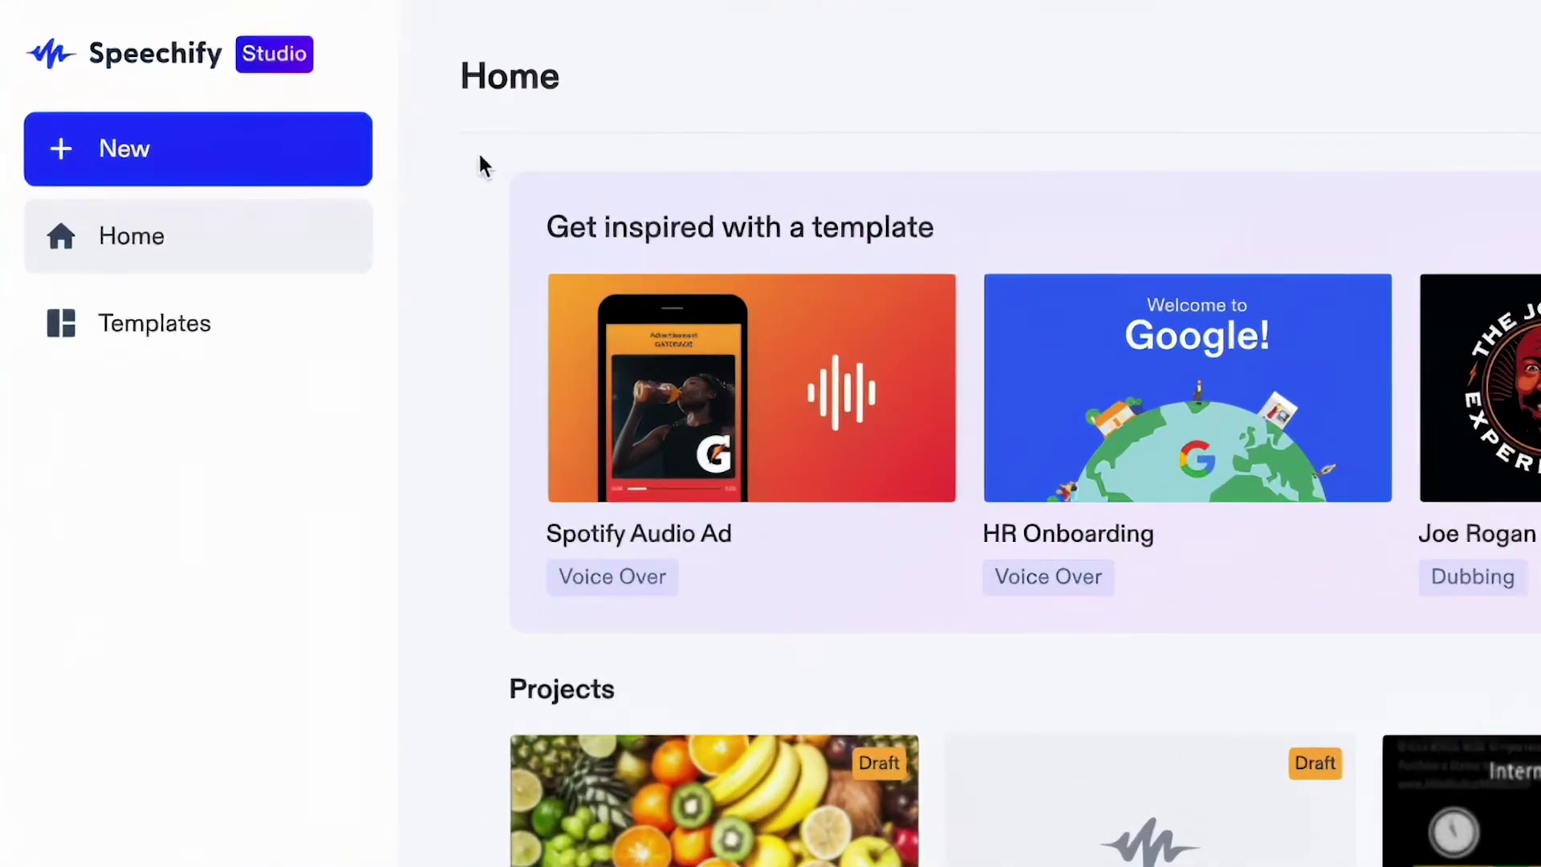
# Step: Create a new Speechify Studio AI Dubbing project and copy the YouTube video's share link
pyautogui.click(189, 161)
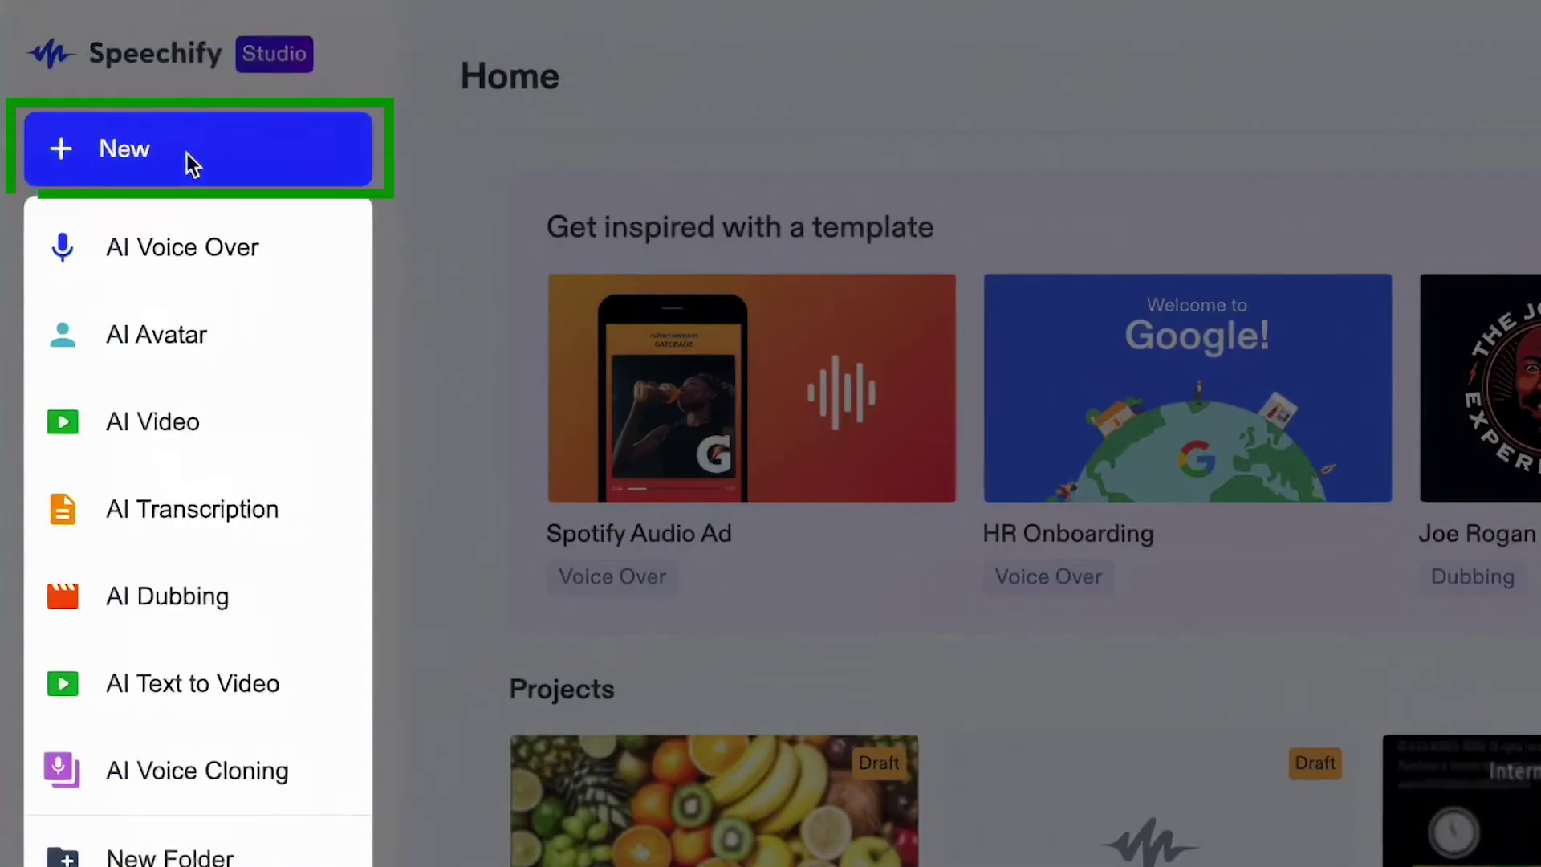
pyautogui.click(231, 594)
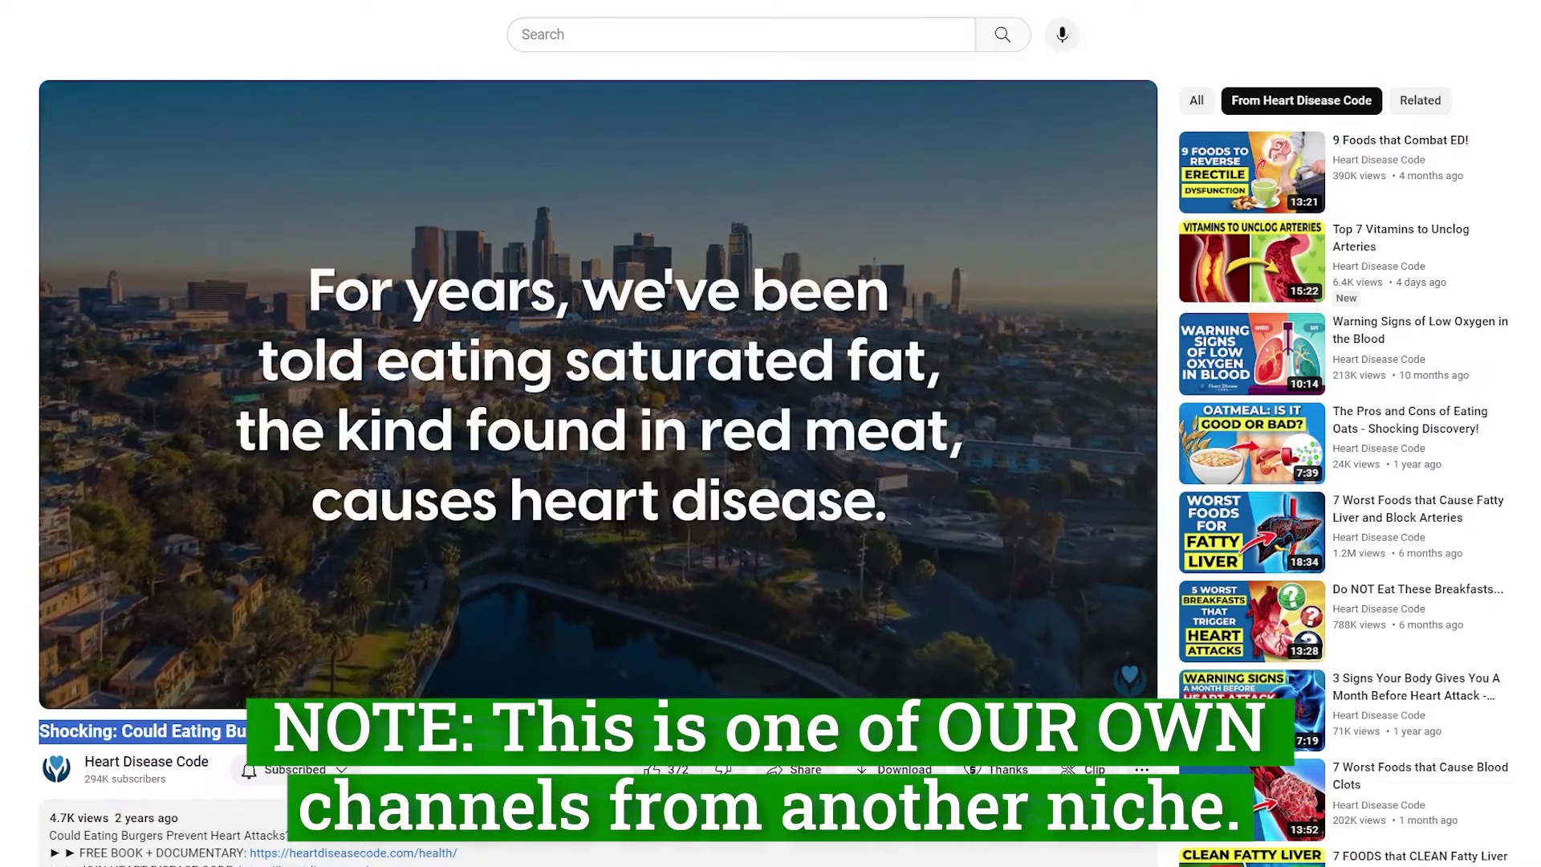
pyautogui.click(799, 771)
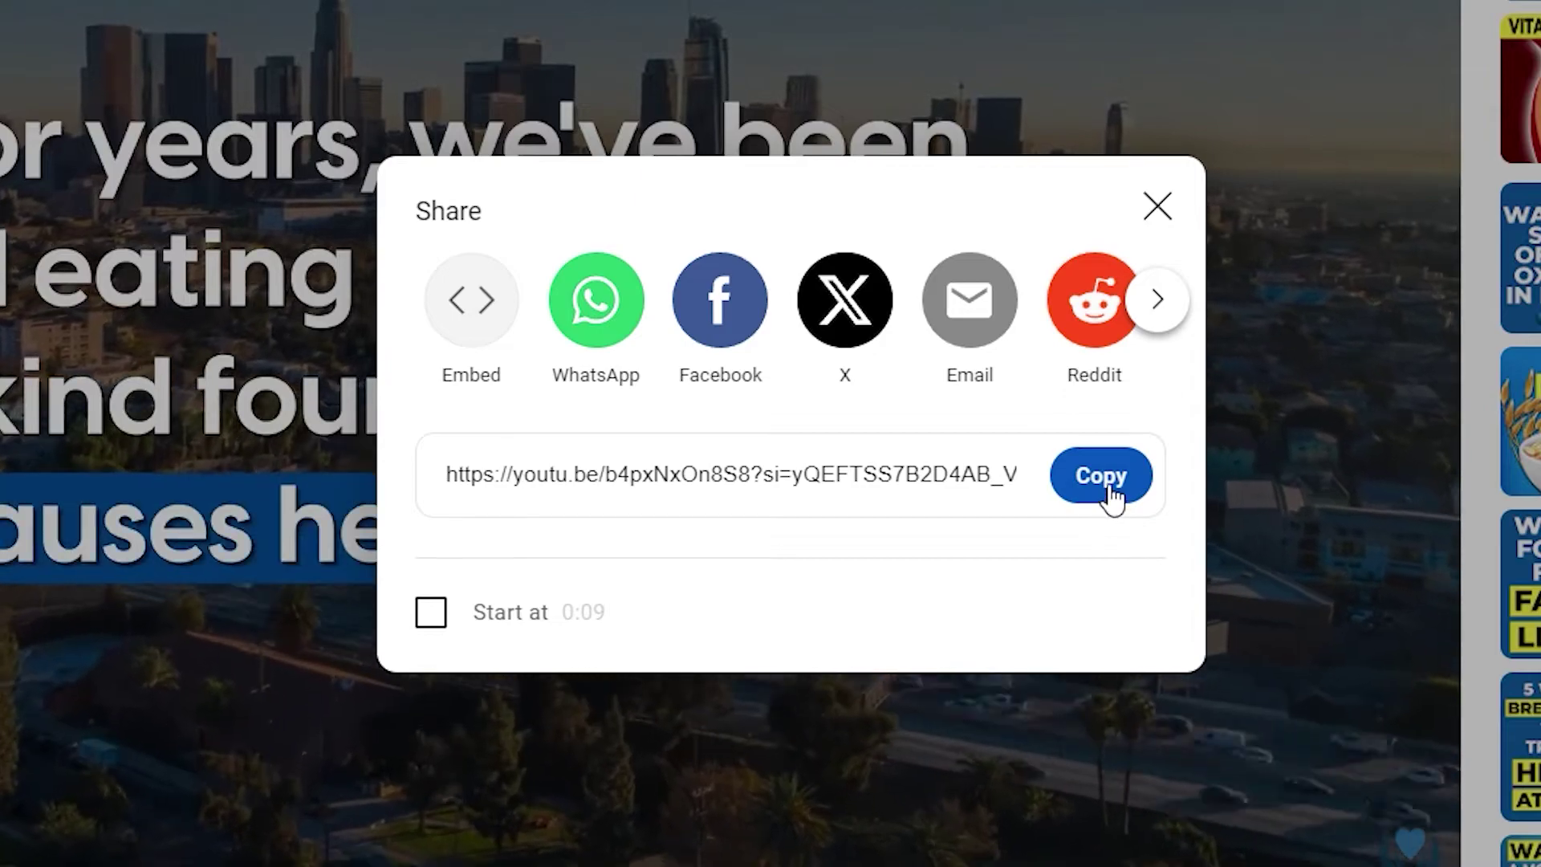
pyautogui.click(1111, 496)
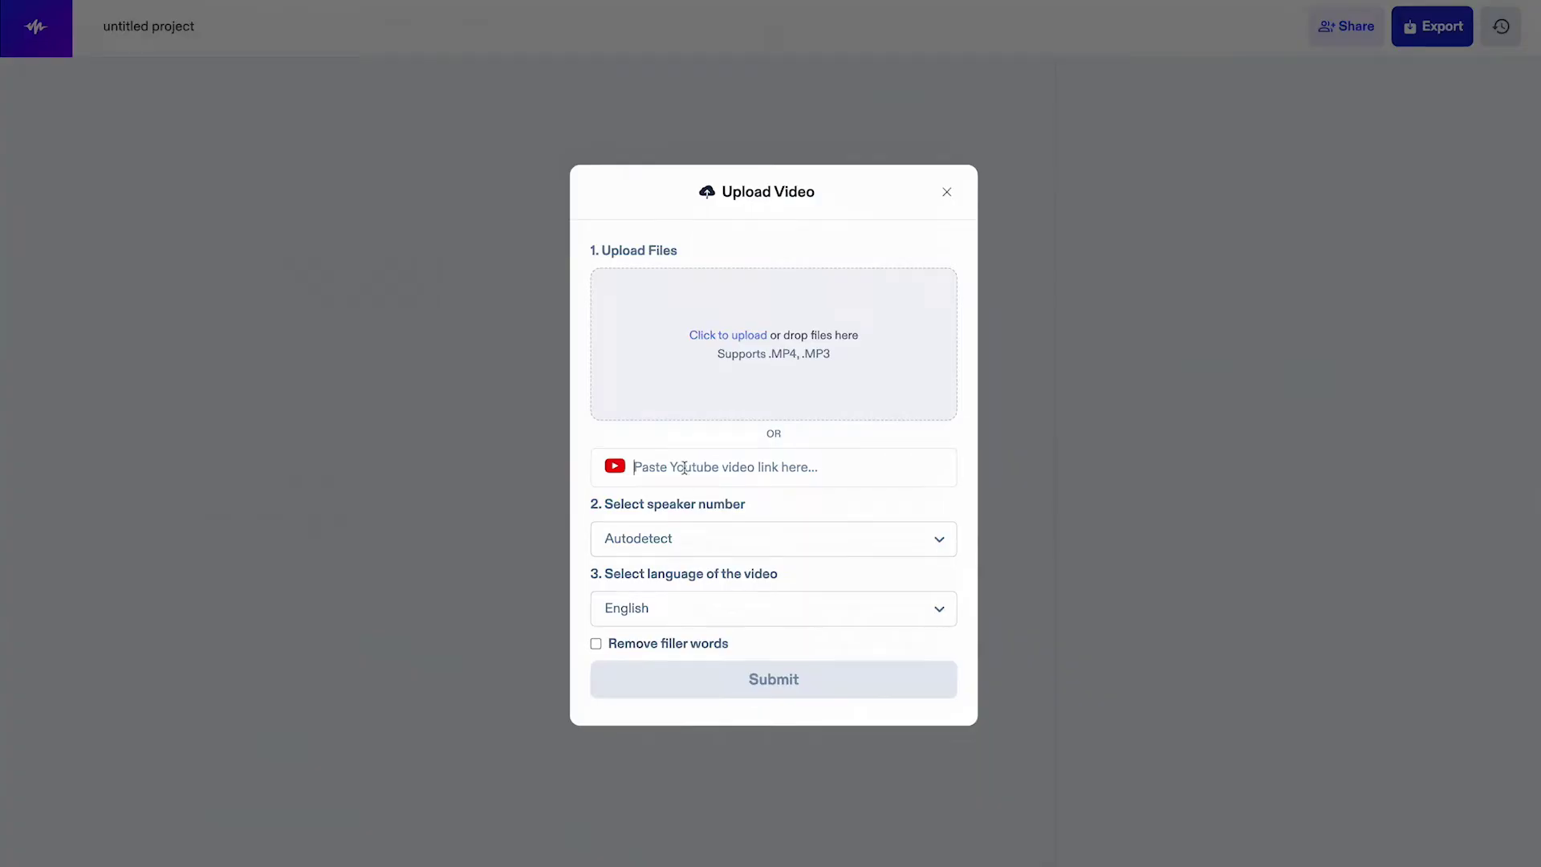
# Step: Submit the pasted YouTube link with English as the language and open the transcribed project
pyautogui.write('https://youtu.be/b4pxNxOn8S8?si=rvAhNFNbALwW9AT8')
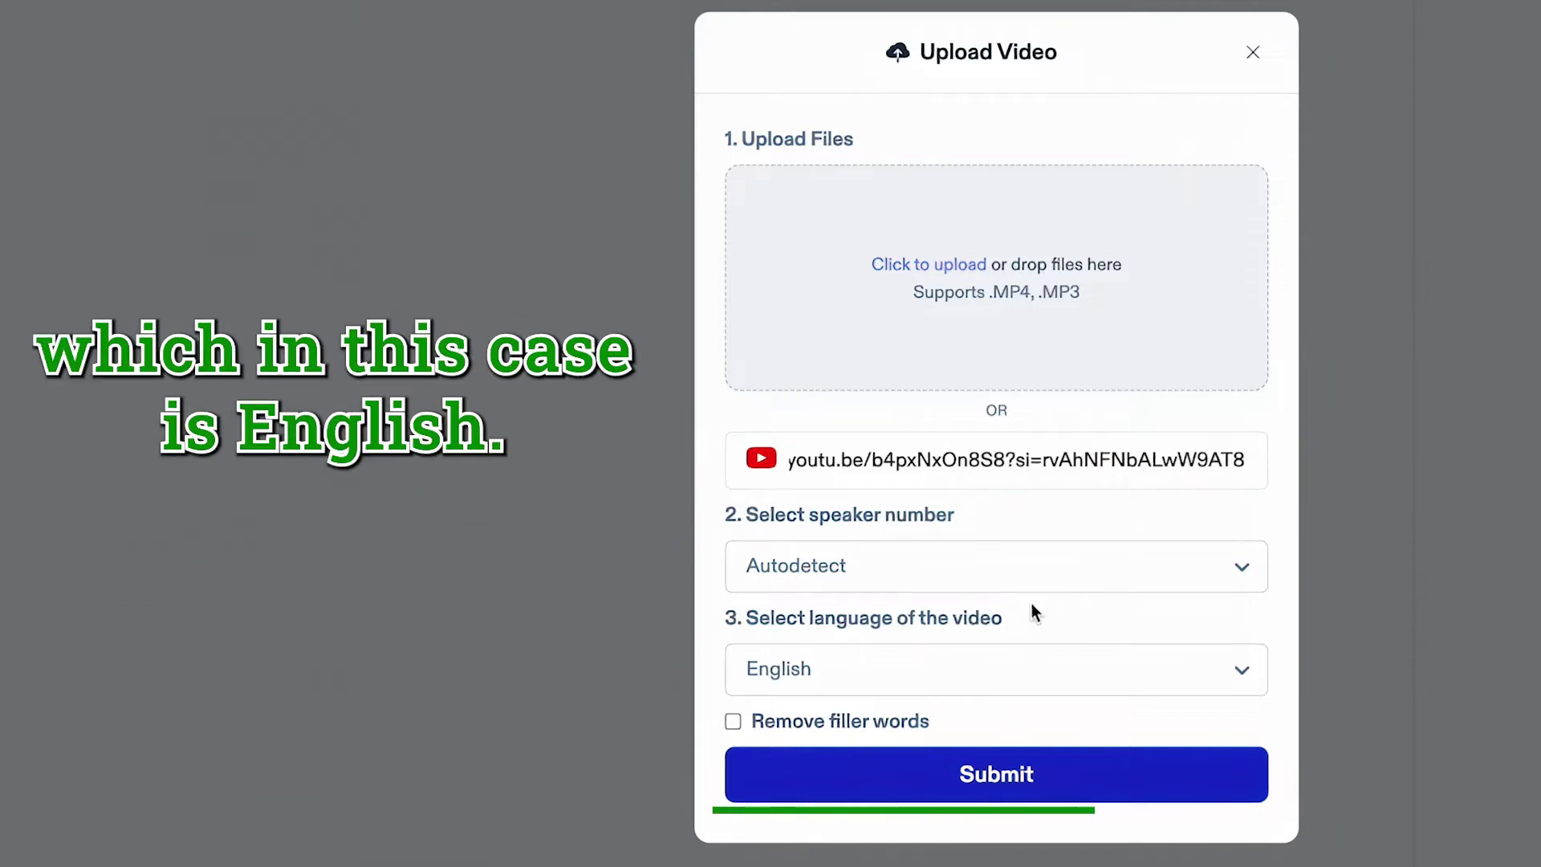
pyautogui.click(1017, 779)
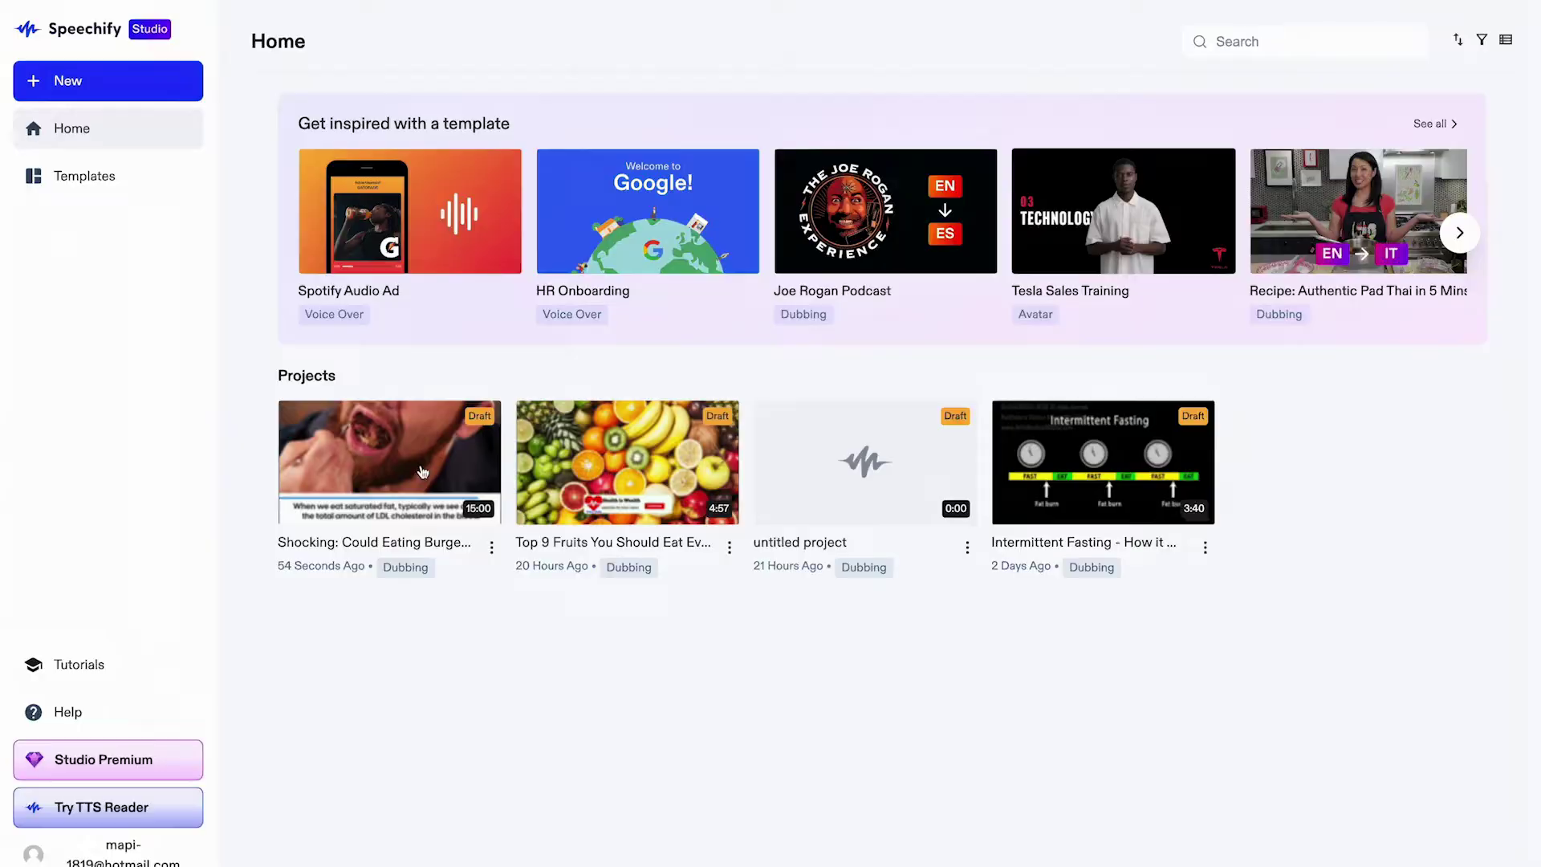
pyautogui.click(423, 472)
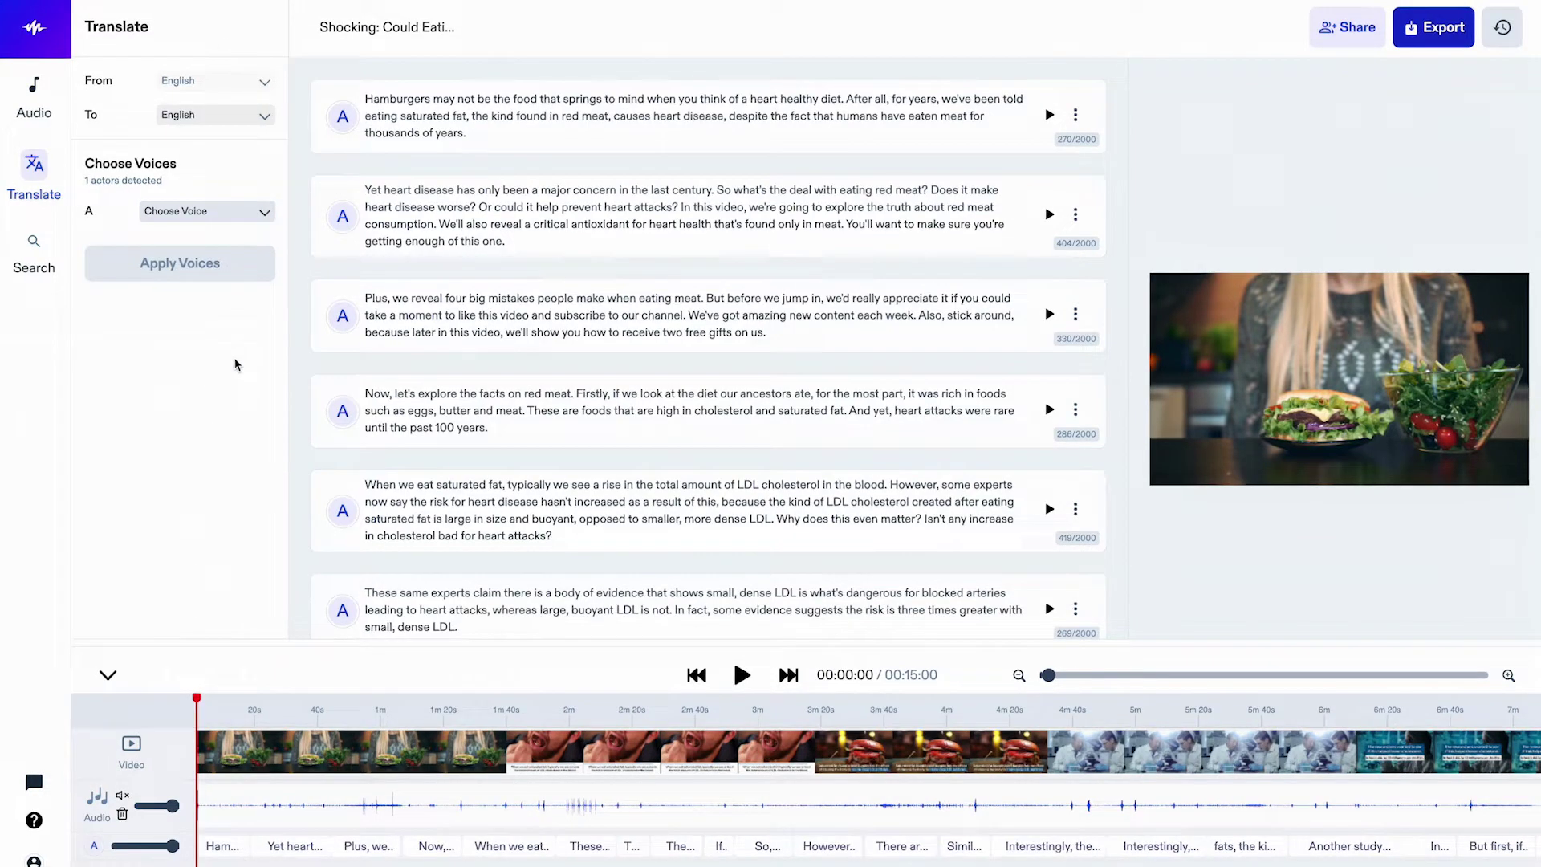
# Step: Translate the transcript into German voiced by Evan, then preview about ten seconds of it
pyautogui.click(265, 119)
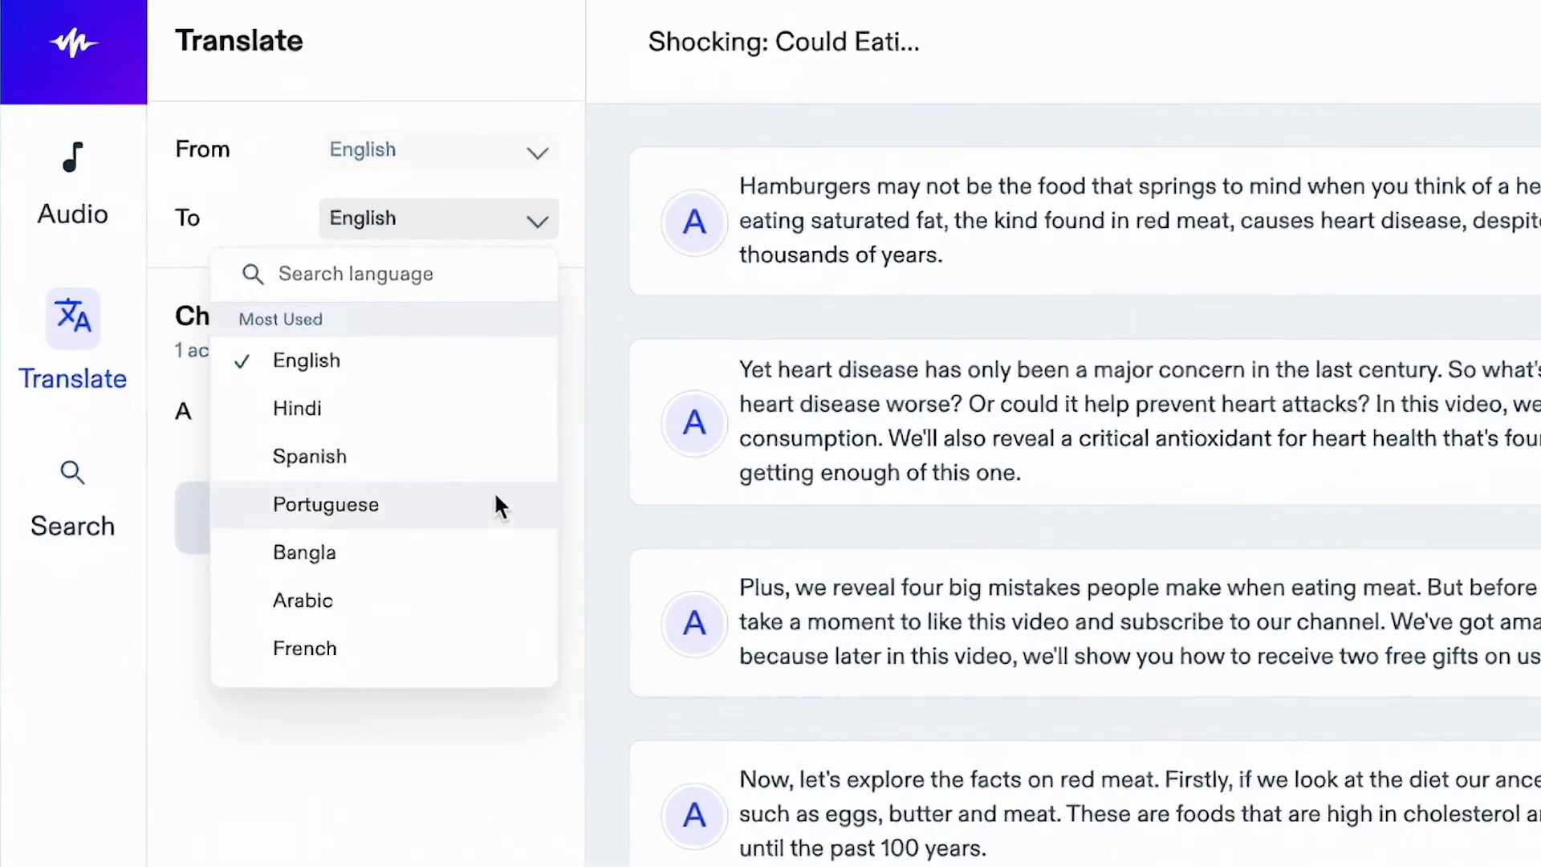
pyautogui.scroll(-5, 469, 505)
pyautogui.click(390, 422)
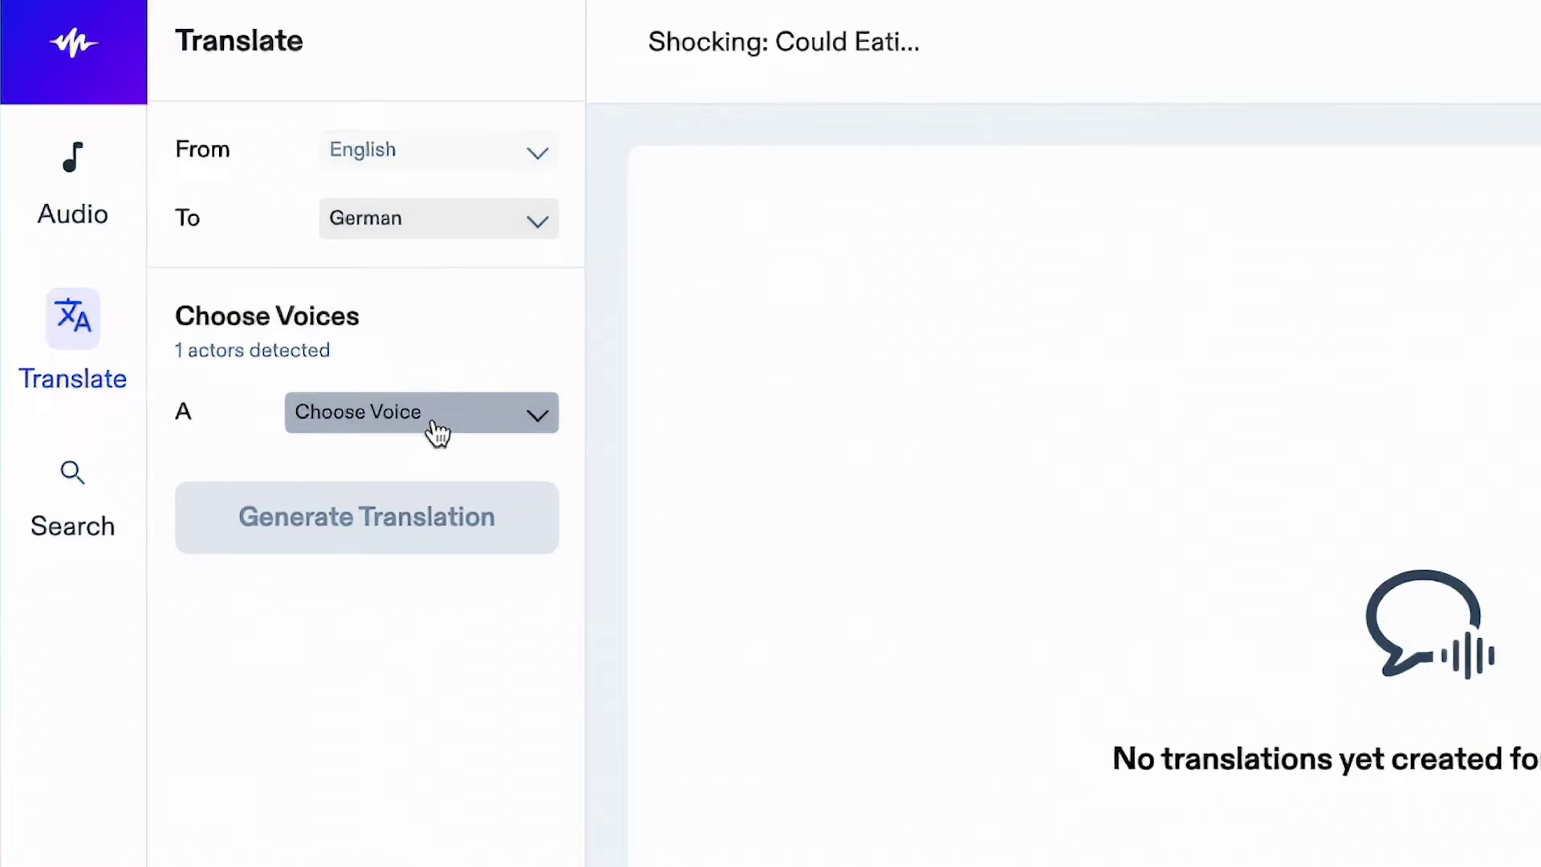
pyautogui.click(437, 433)
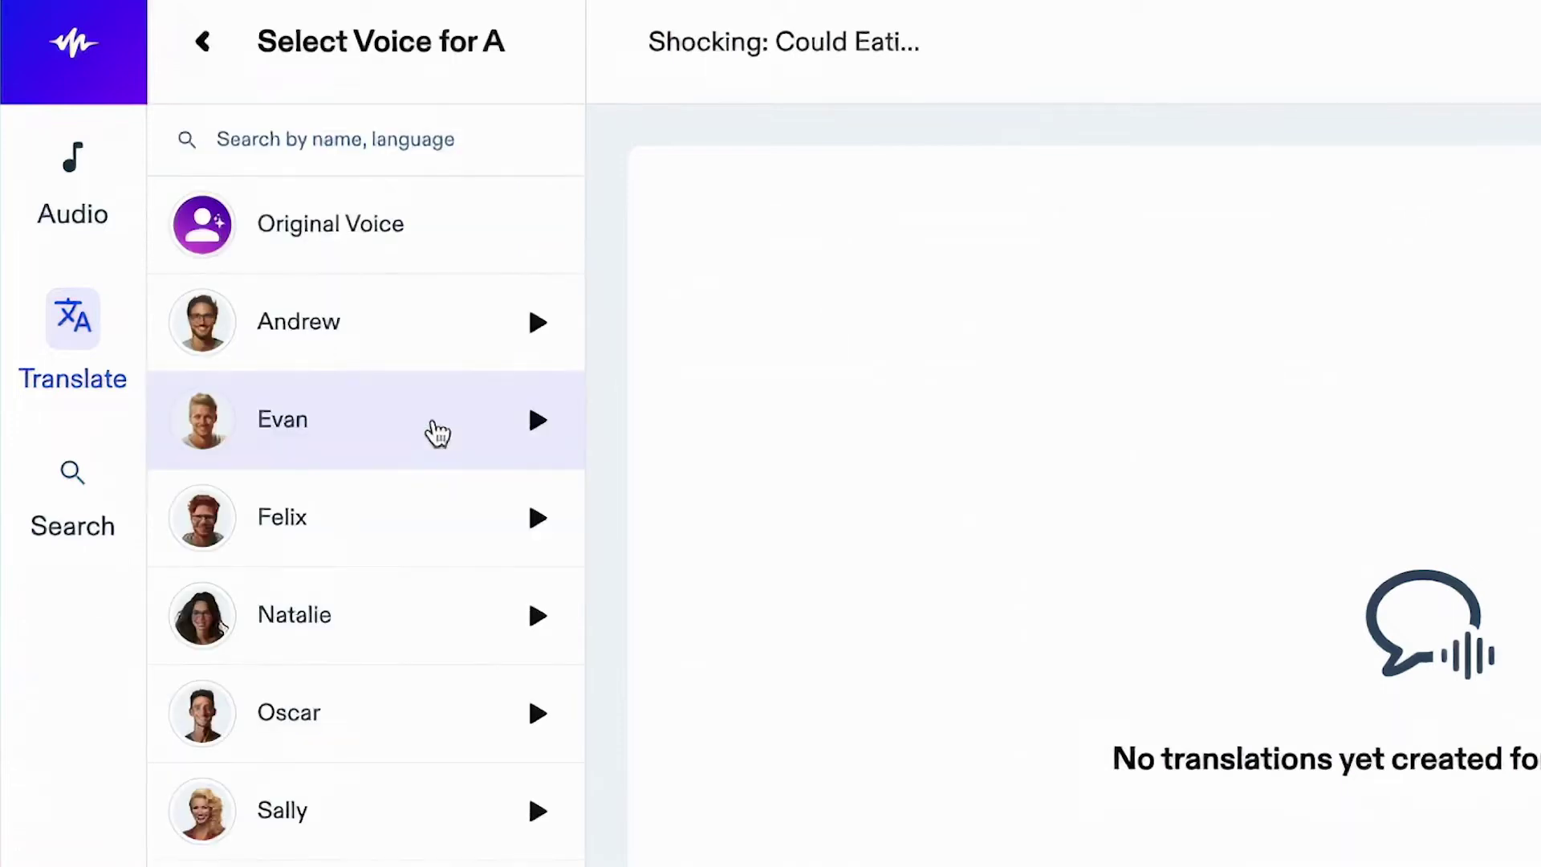
pyautogui.click(338, 442)
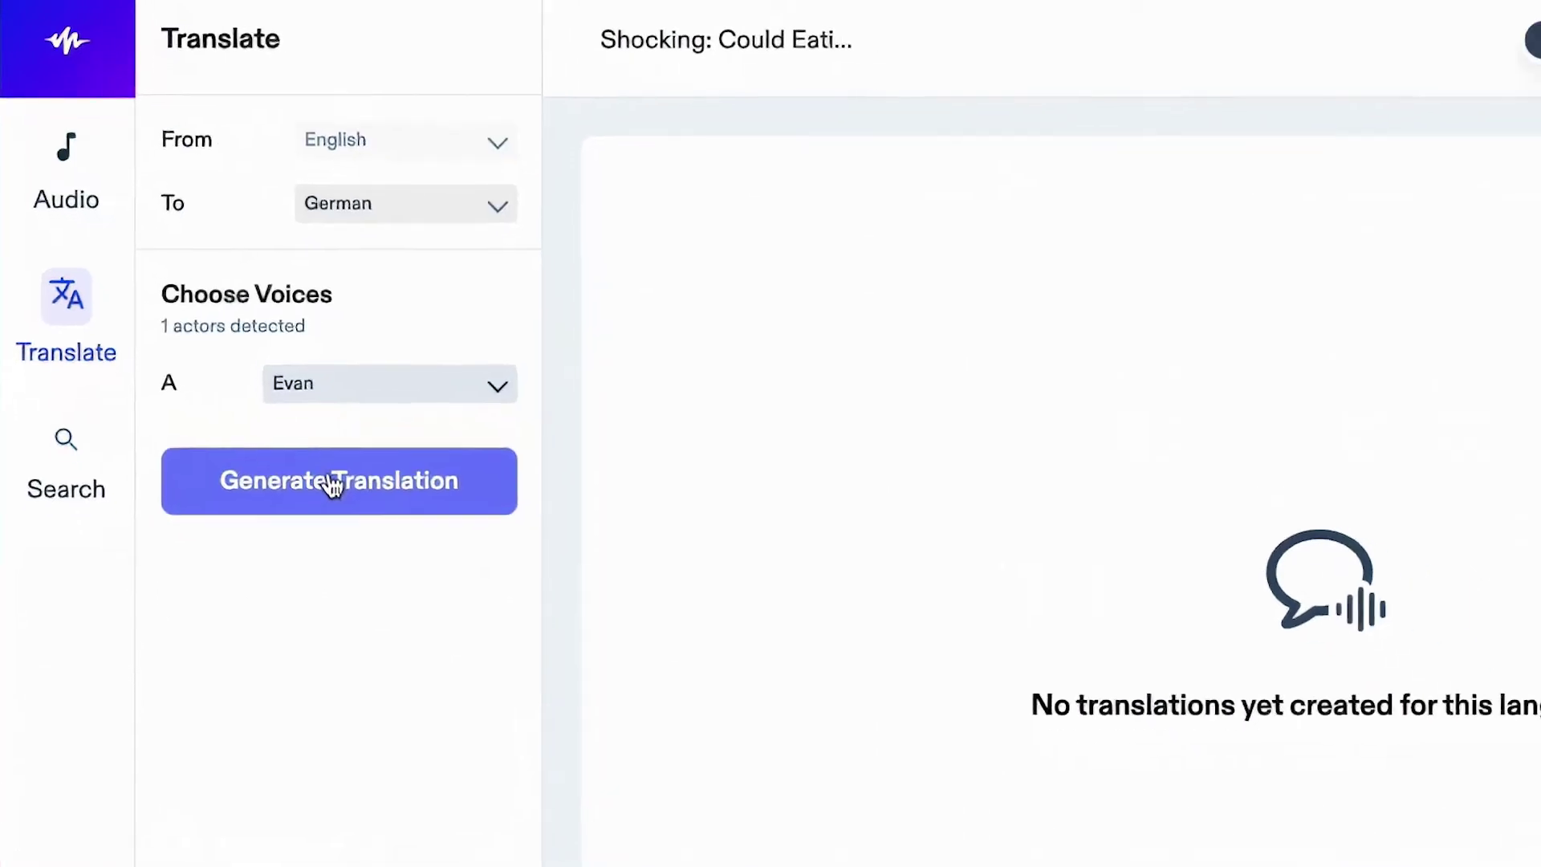
pyautogui.click(331, 482)
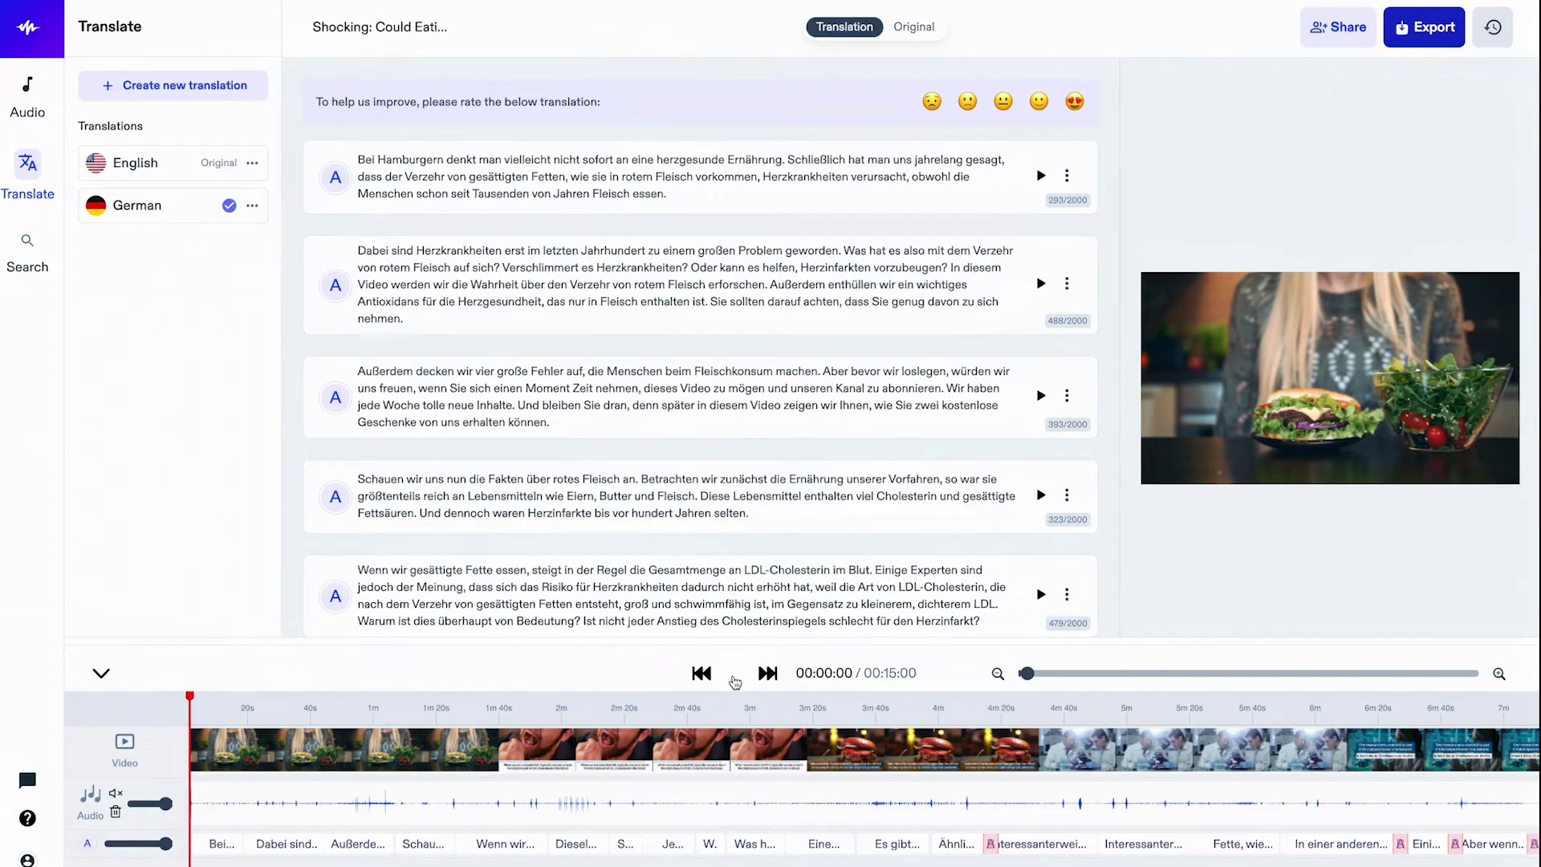
pyautogui.click(735, 679)
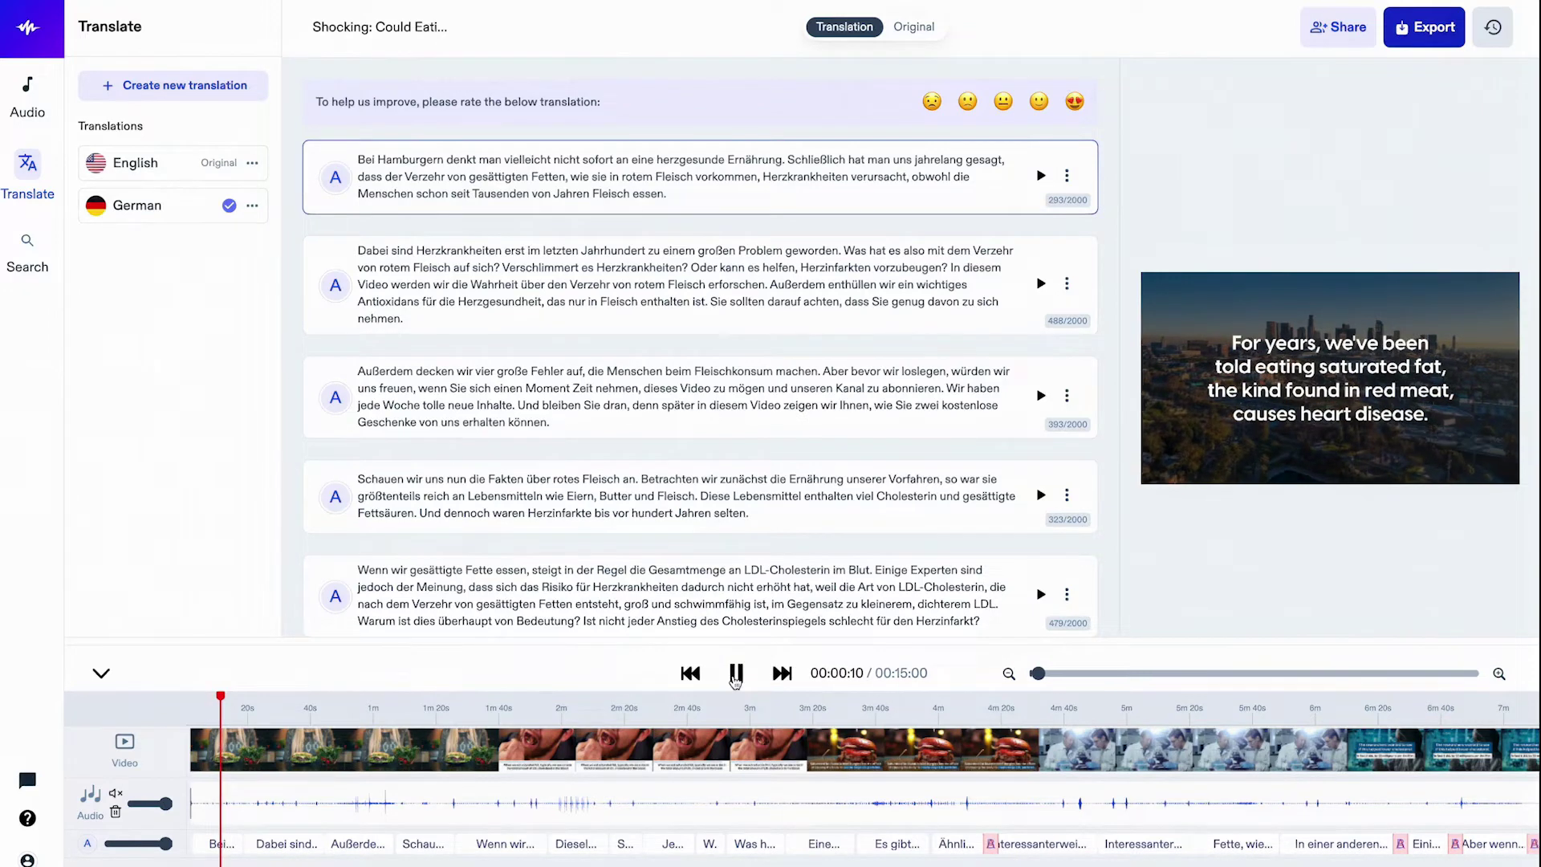
pyautogui.click(734, 676)
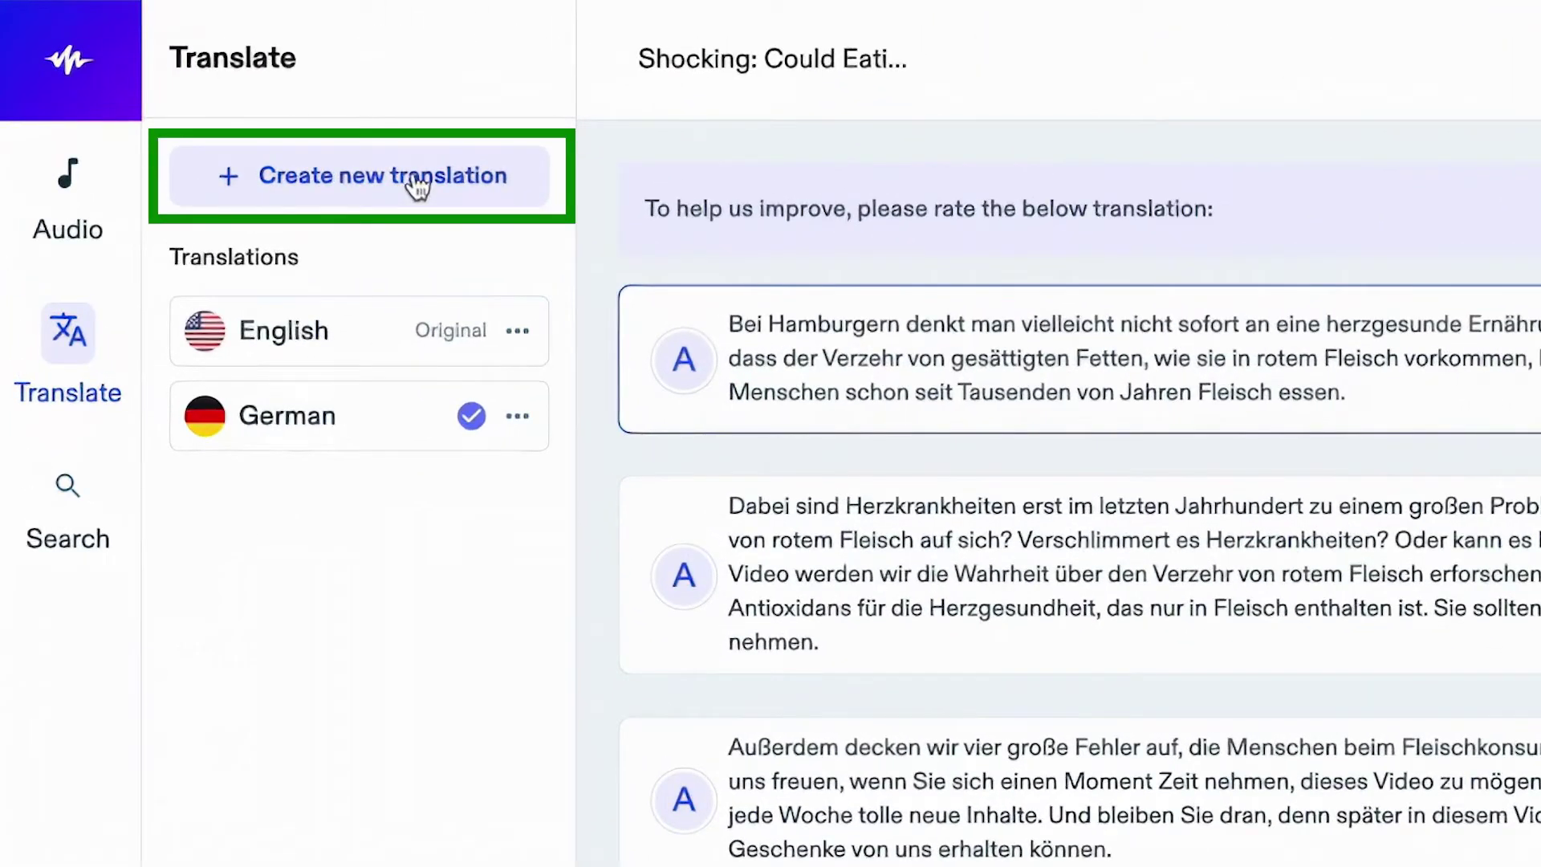
# Step: Add a Japanese translation with speaker A voiced by Andrew and play a short stretch
pyautogui.click(418, 187)
pyautogui.click(416, 234)
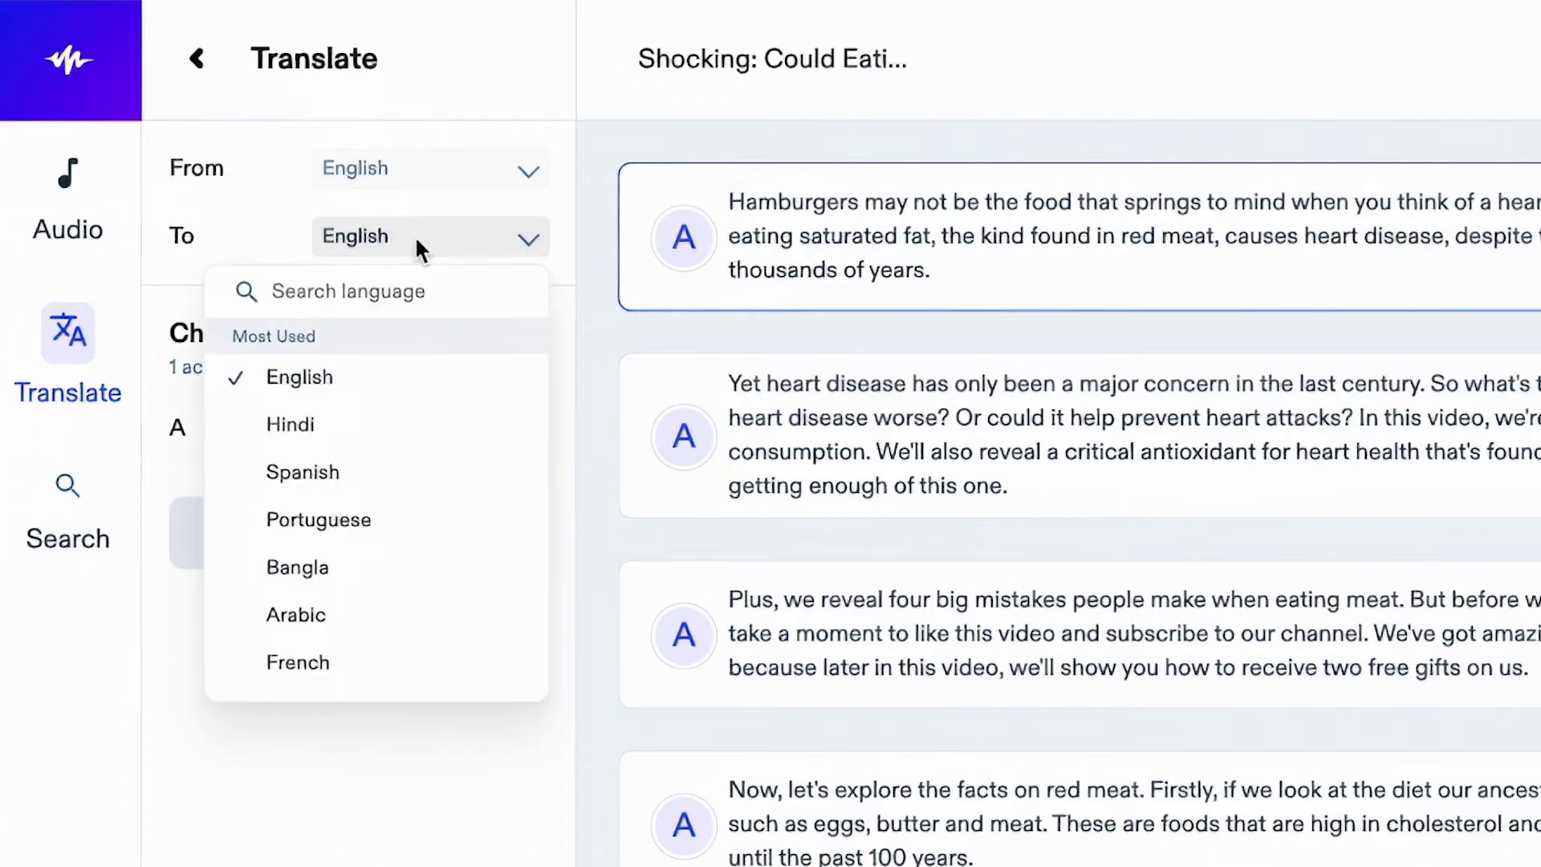
pyautogui.scroll(-3, 393, 498)
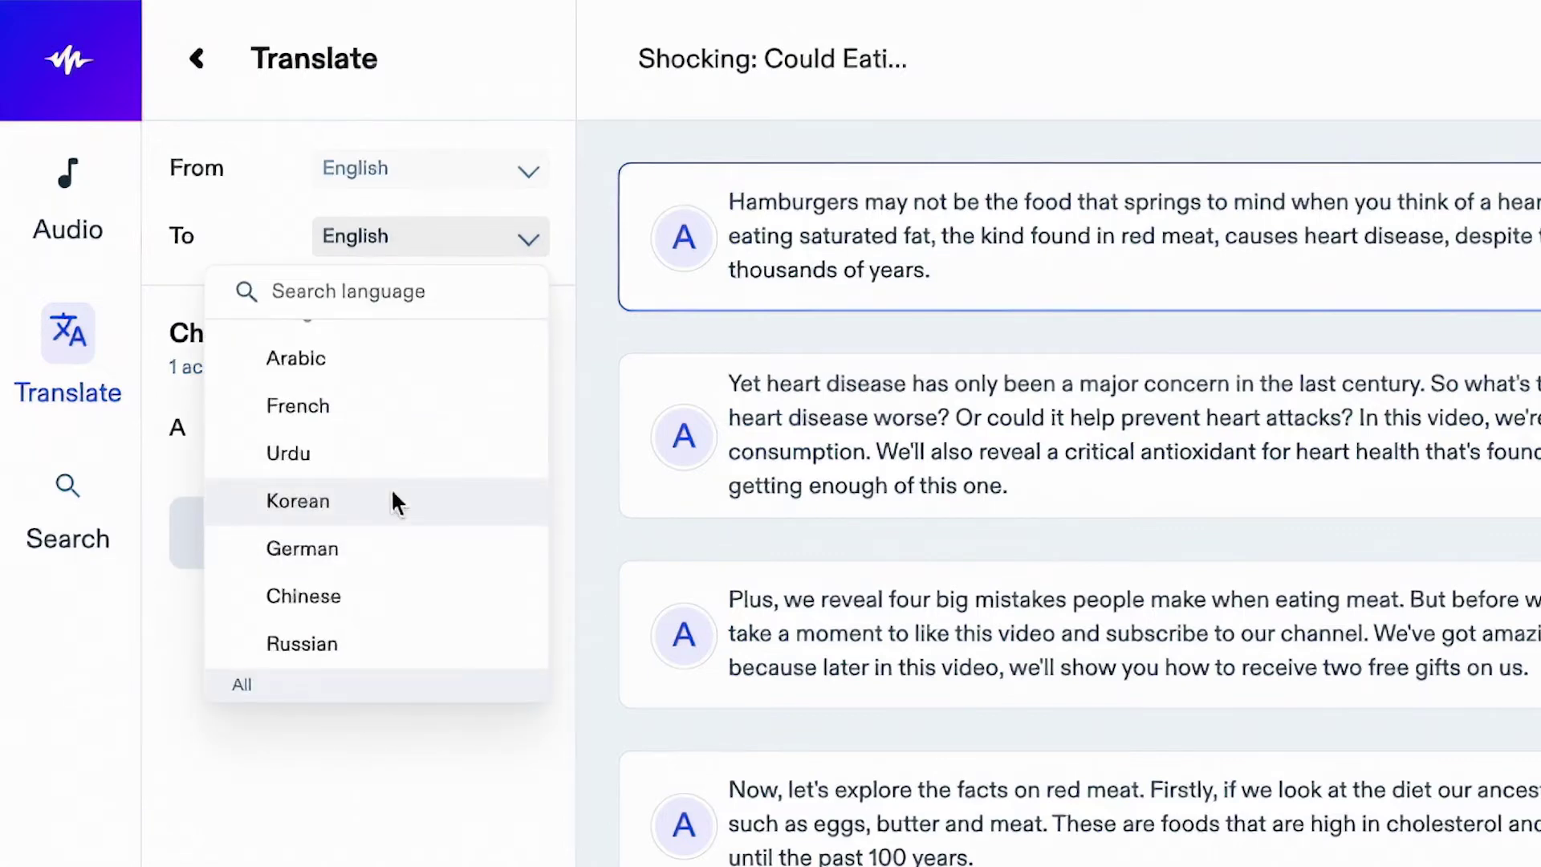
pyautogui.scroll(-15, 393, 498)
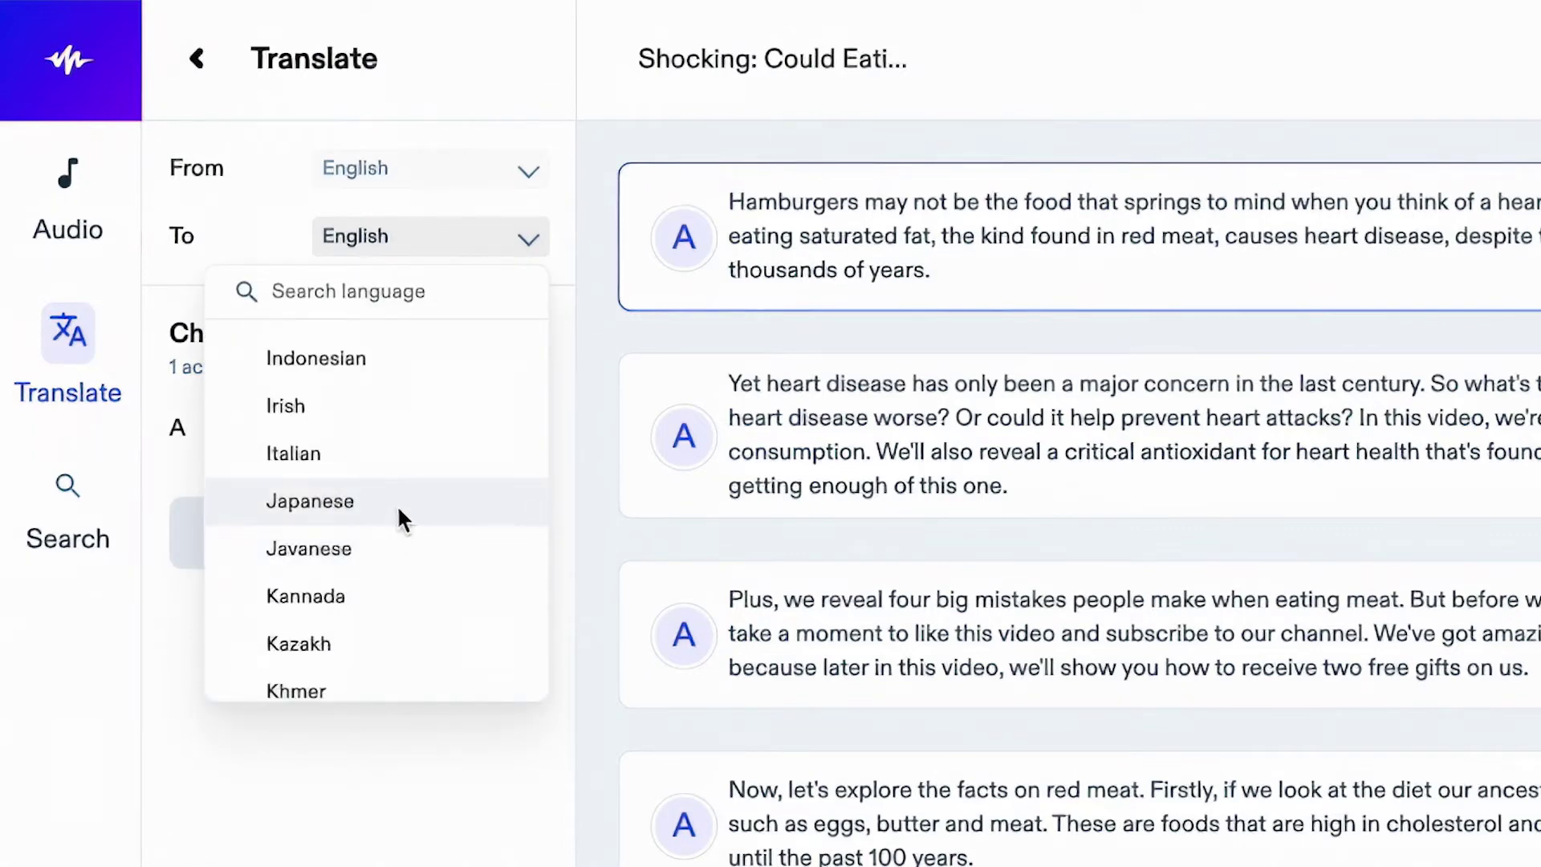
pyautogui.click(399, 506)
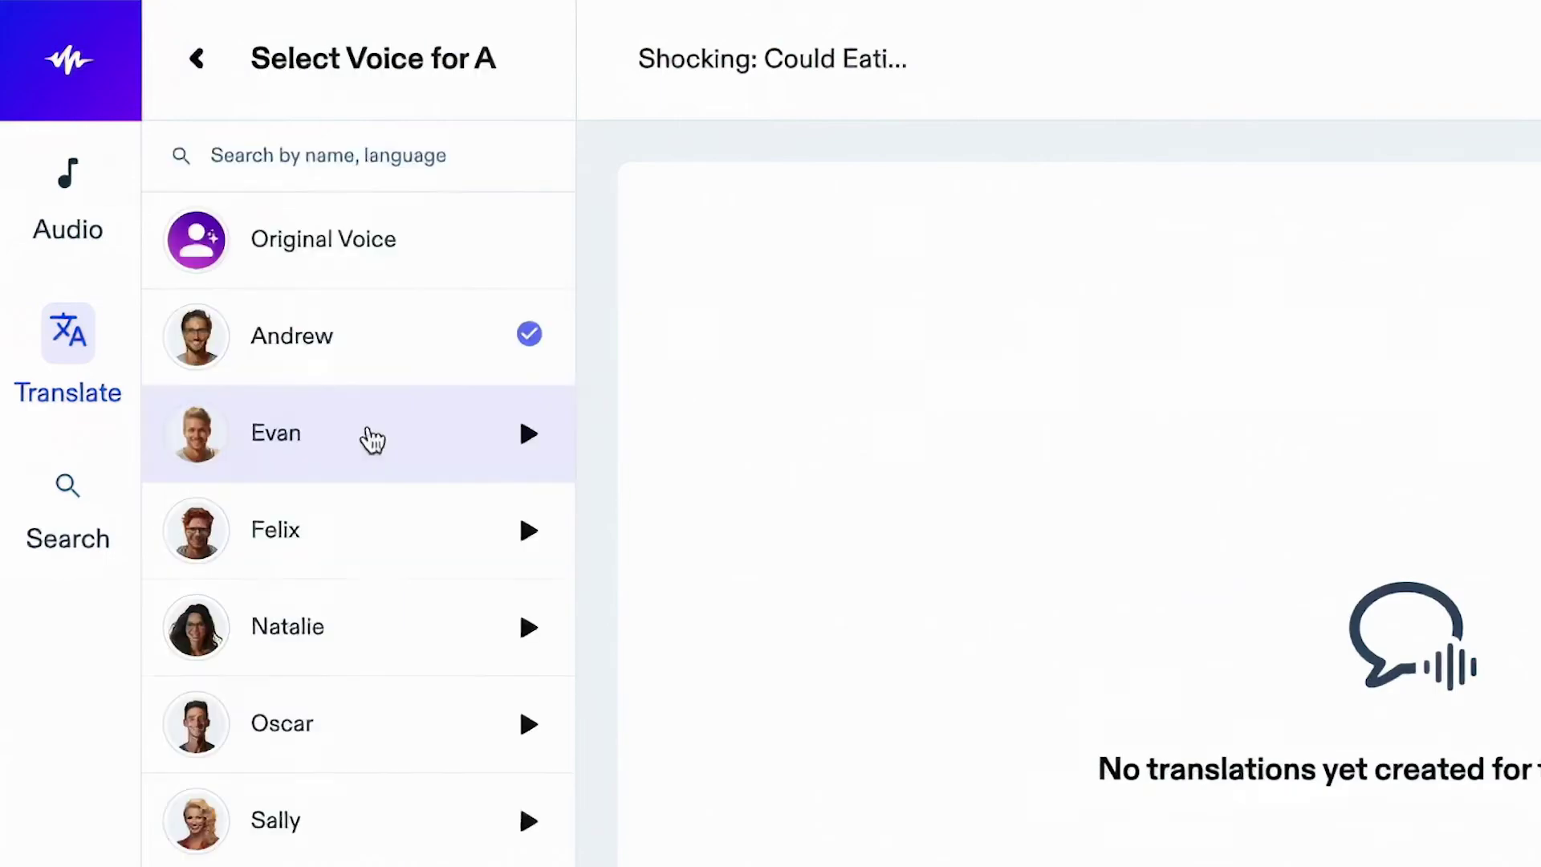
pyautogui.click(379, 367)
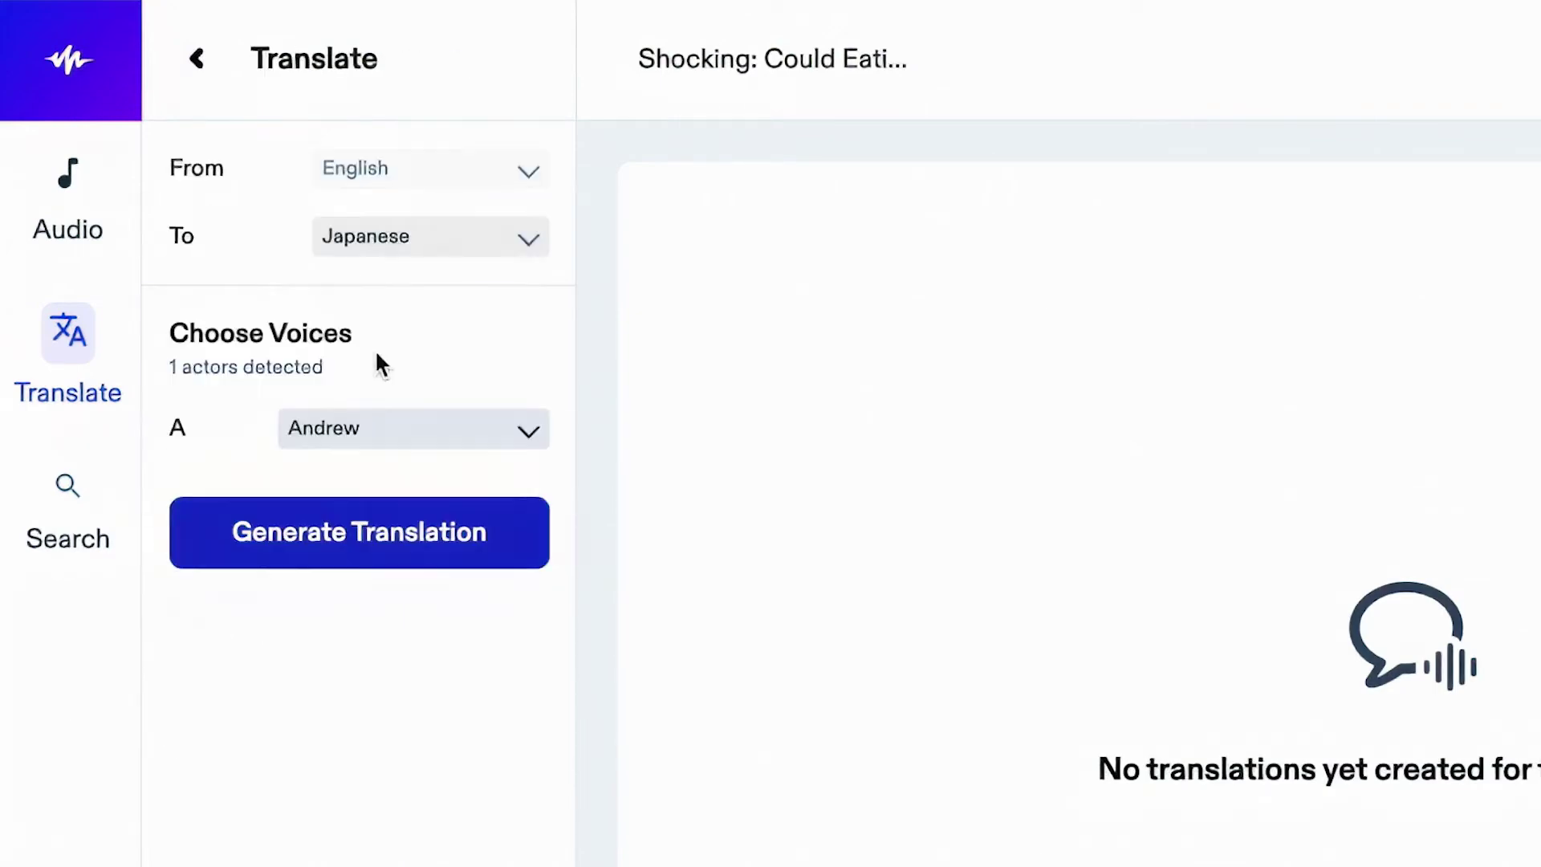
pyautogui.click(378, 542)
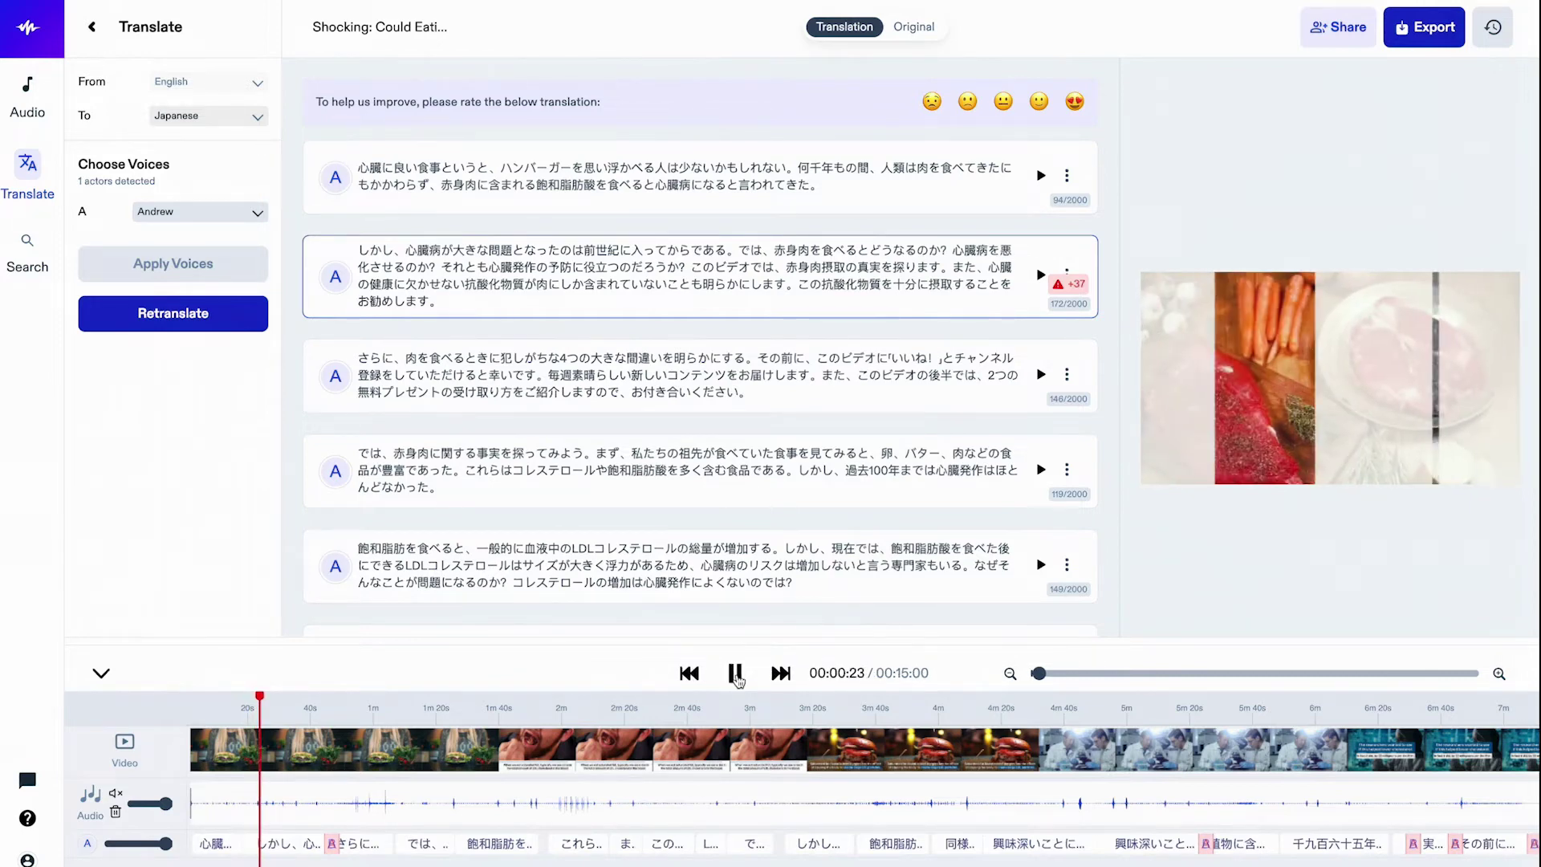
pyautogui.click(735, 674)
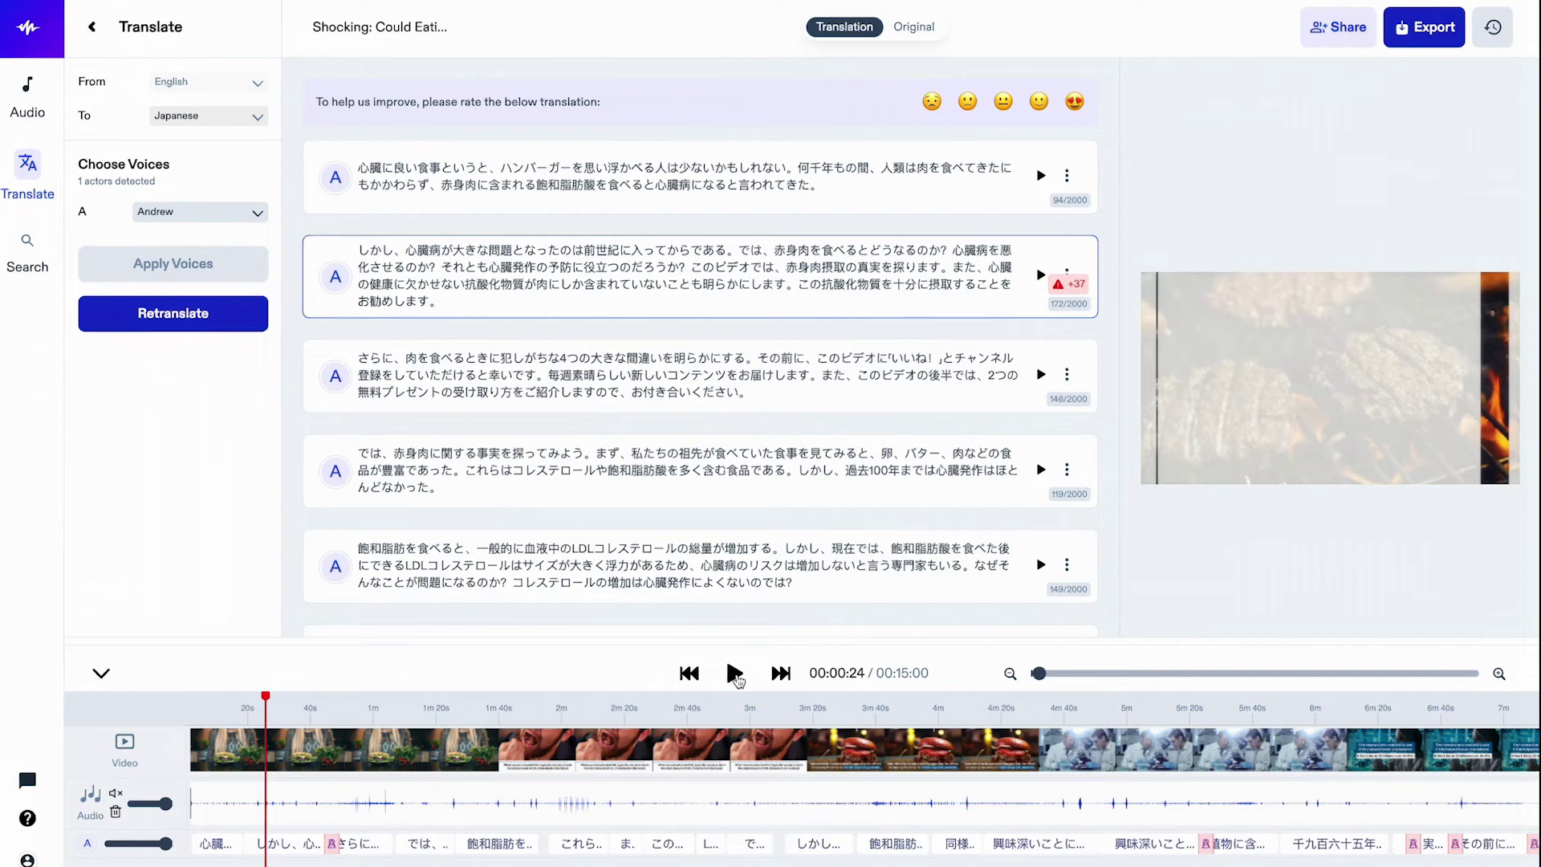